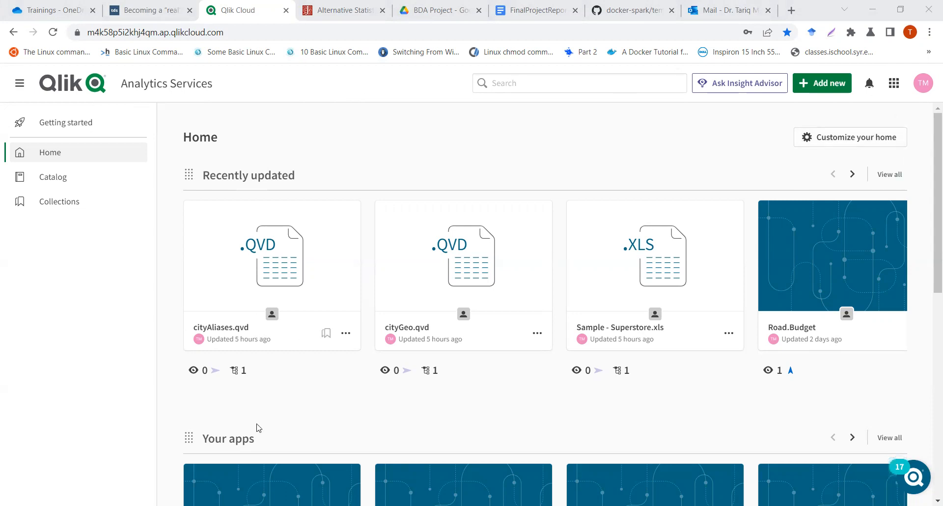
pyautogui.scroll(-3, 434, 312)
pyautogui.scroll(3, 433, 313)
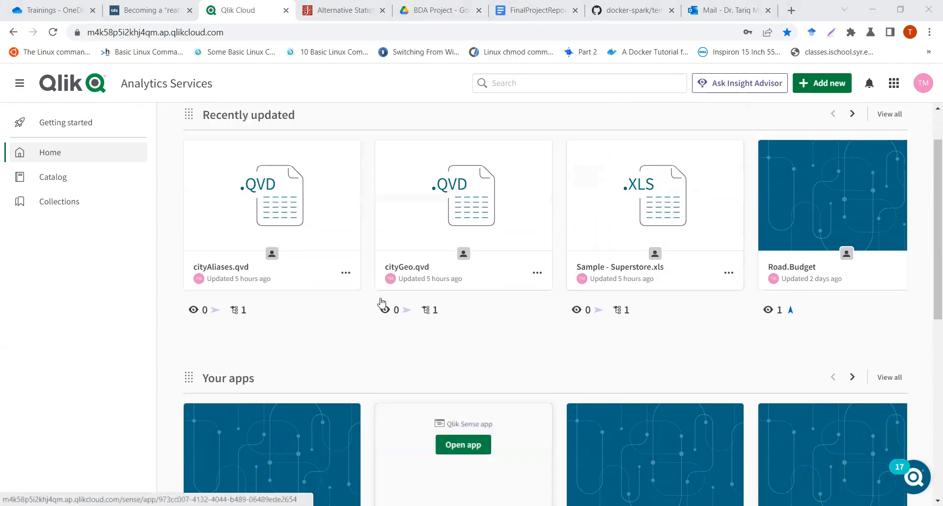
pyautogui.scroll(-3, 295, 265)
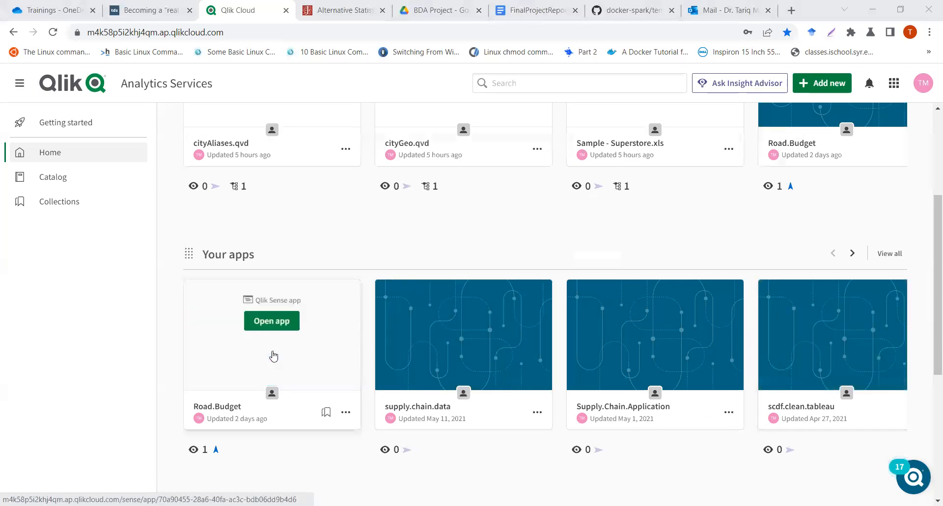
pyautogui.scroll(2, 488, 181)
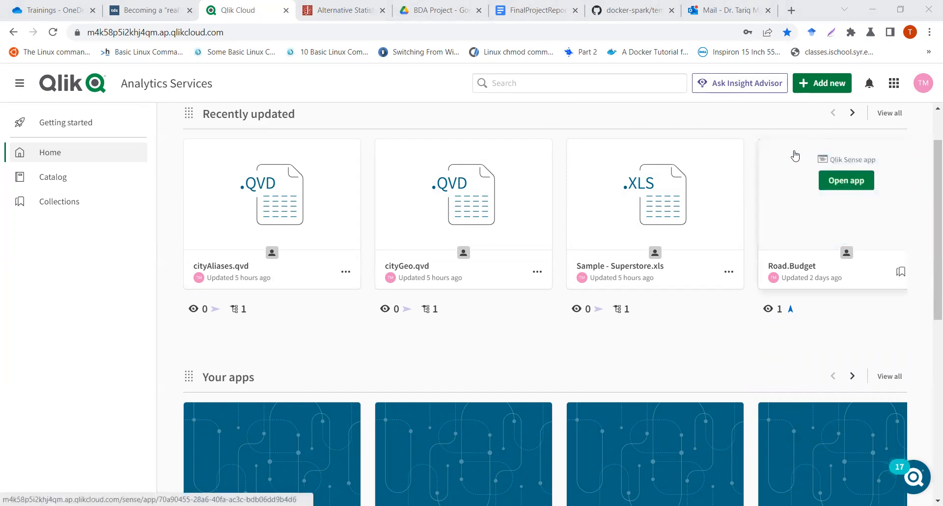
# Upload the data file Sample - Superstore.xls to the Personal space, replacing the existing file, and open it for analysis
pyautogui.click(819, 92)
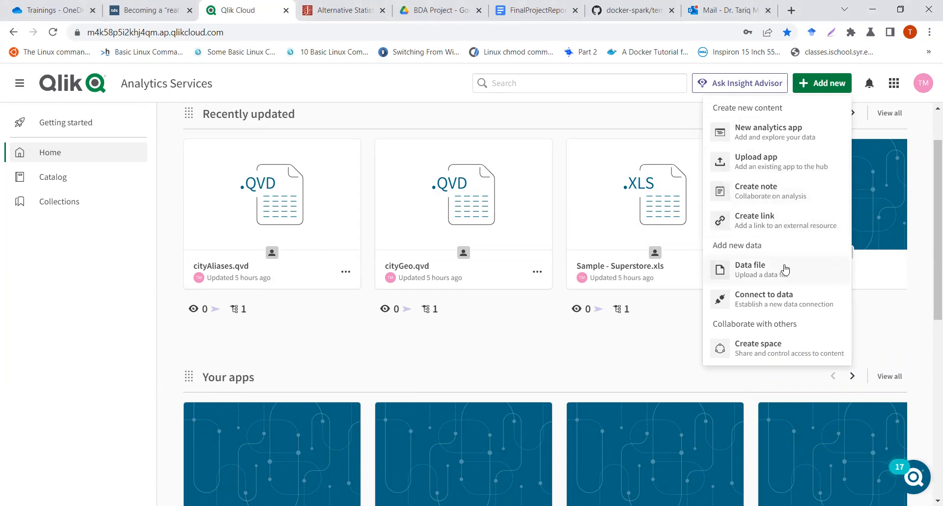
pyautogui.click(763, 274)
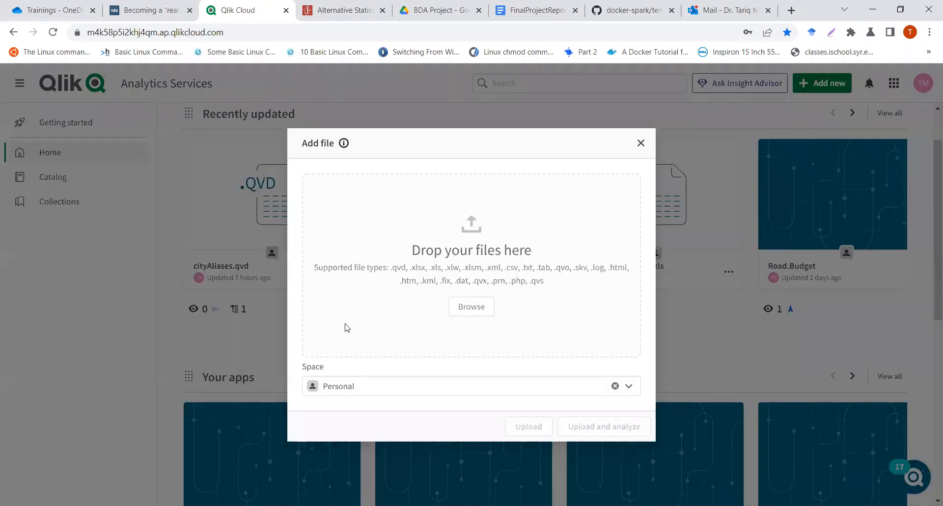
pyautogui.click(490, 309)
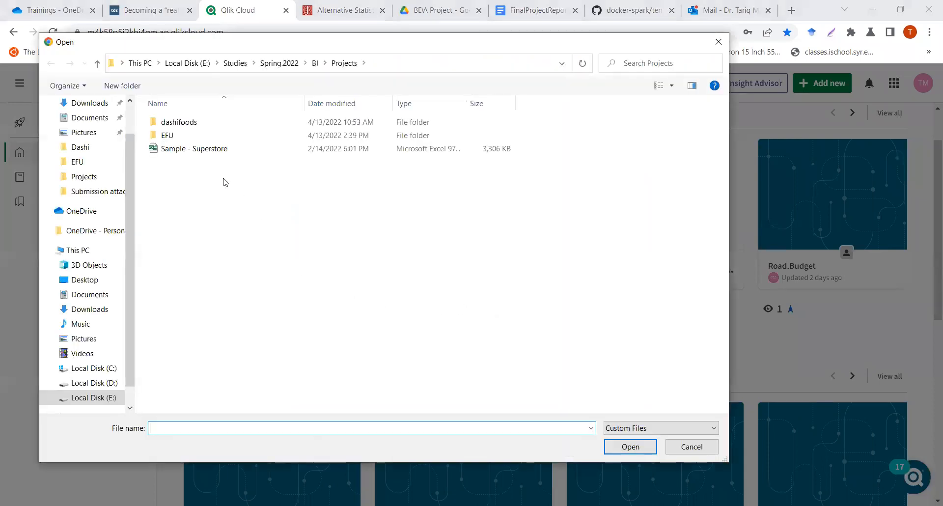
pyautogui.click(218, 150)
pyautogui.doubleClick(217, 149)
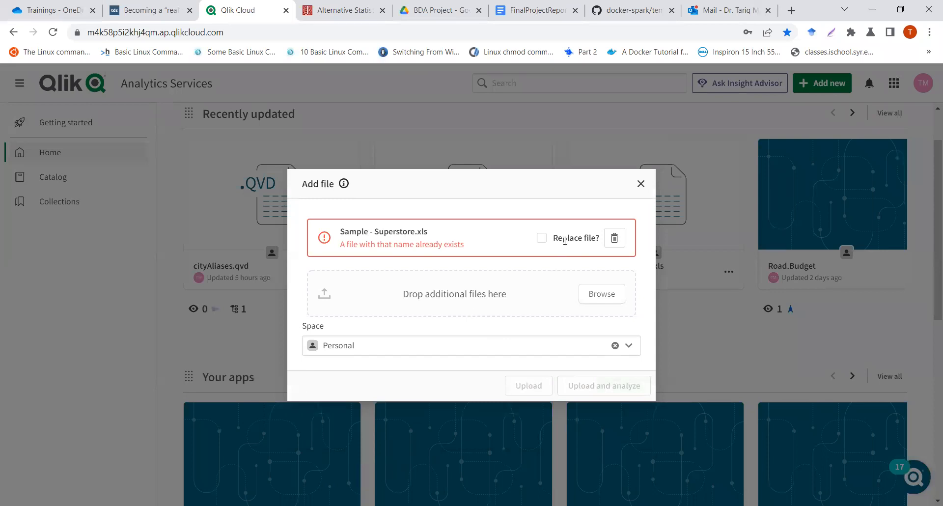
pyautogui.click(540, 240)
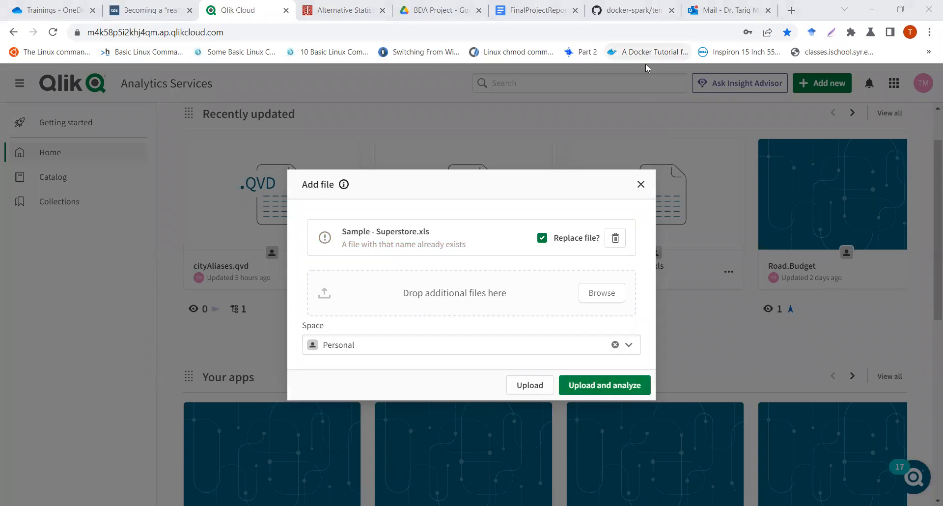
pyautogui.click(592, 392)
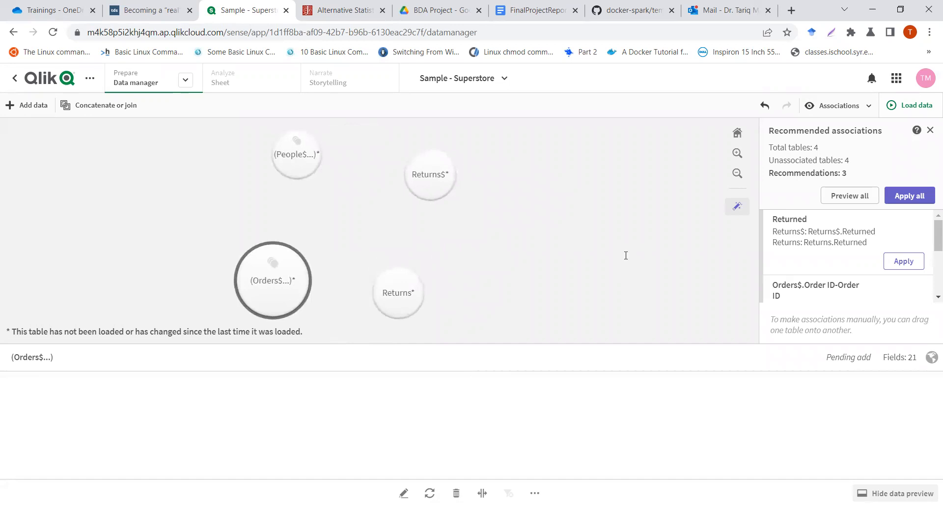
# Preview the data of the Orders$, People$, Returns and Returns$ tables and check the available data manager views
pyautogui.click(235, 266)
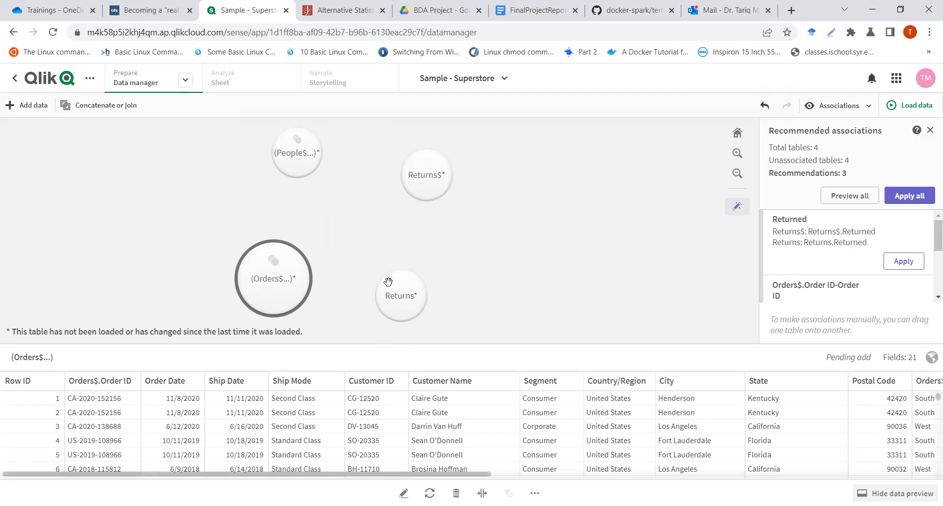
pyautogui.click(297, 156)
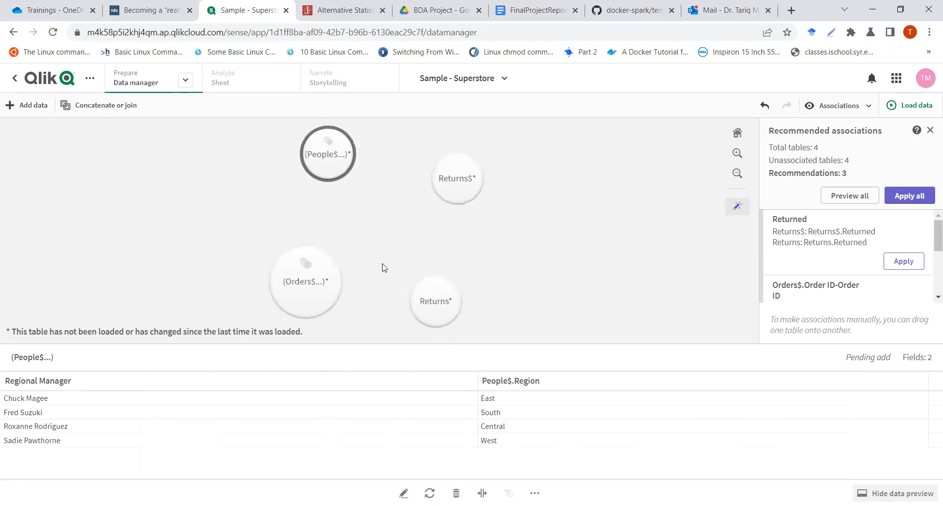
pyautogui.click(451, 301)
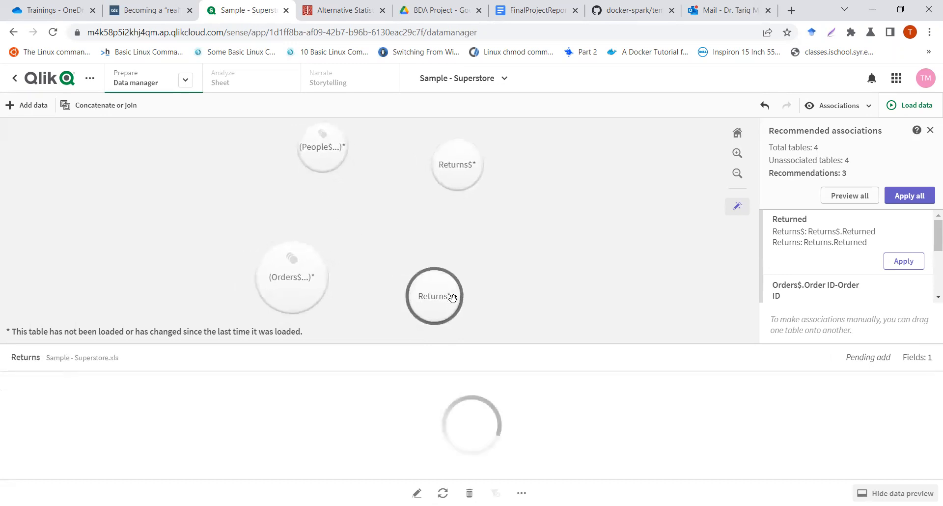
pyautogui.click(469, 179)
pyautogui.click(289, 293)
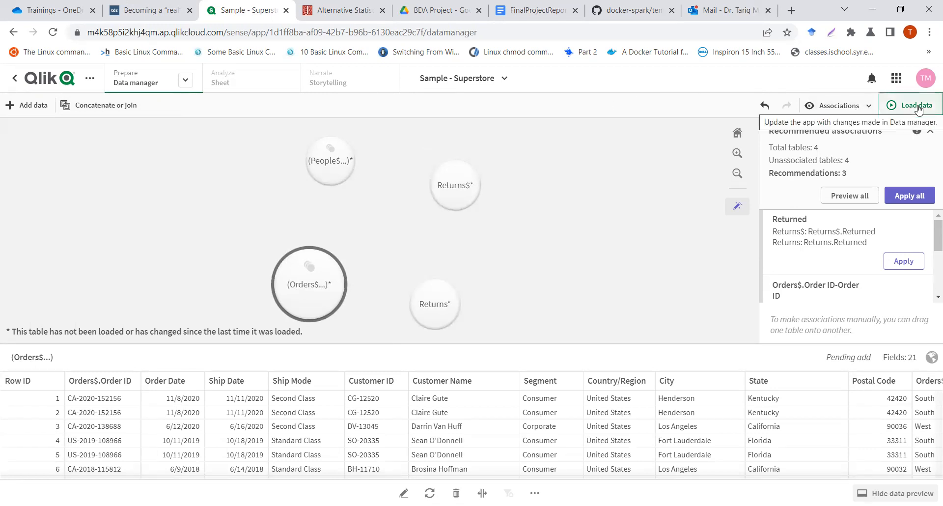
pyautogui.click(869, 107)
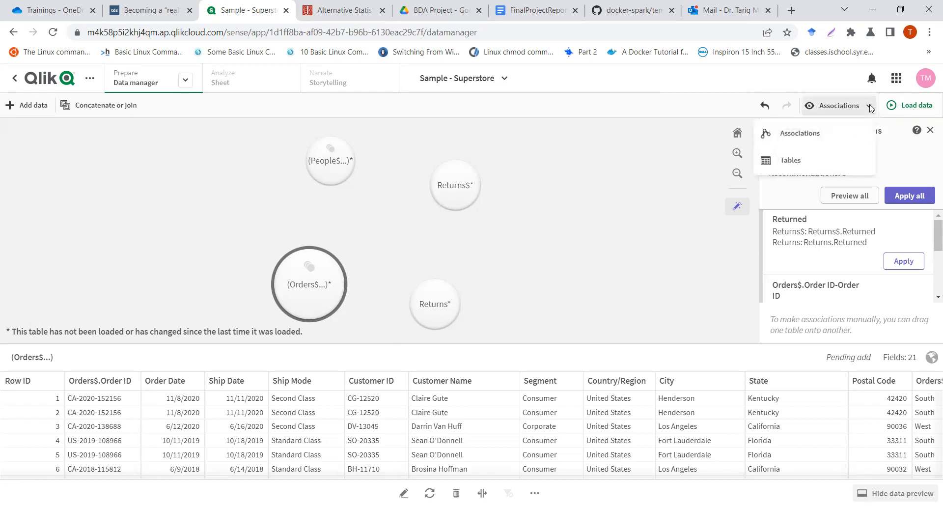
pyautogui.click(656, 159)
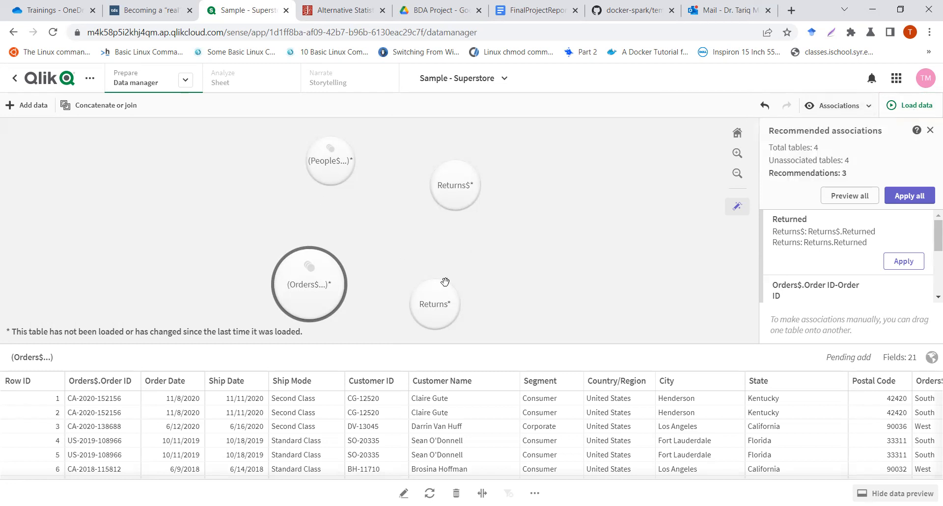
# Associate the tables and load the data, and go to the app's new sheet
pyautogui.click(931, 105)
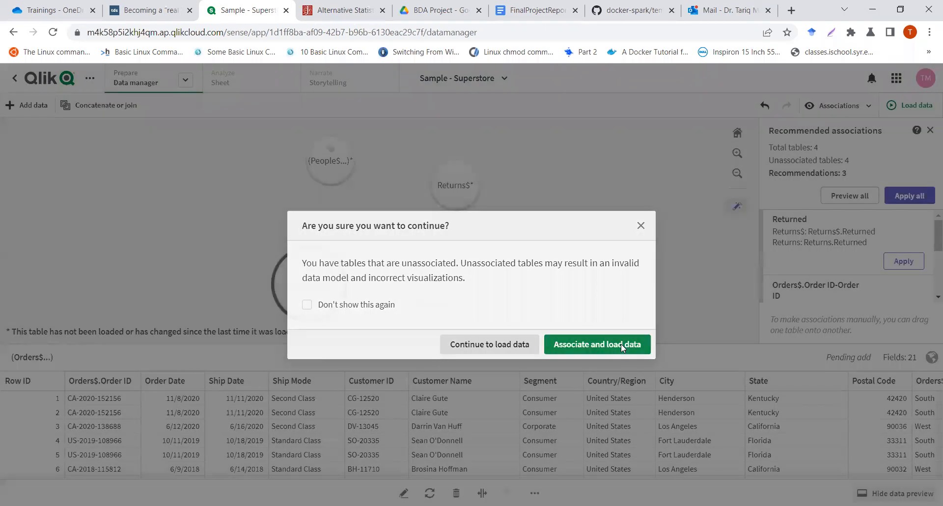
pyautogui.click(621, 343)
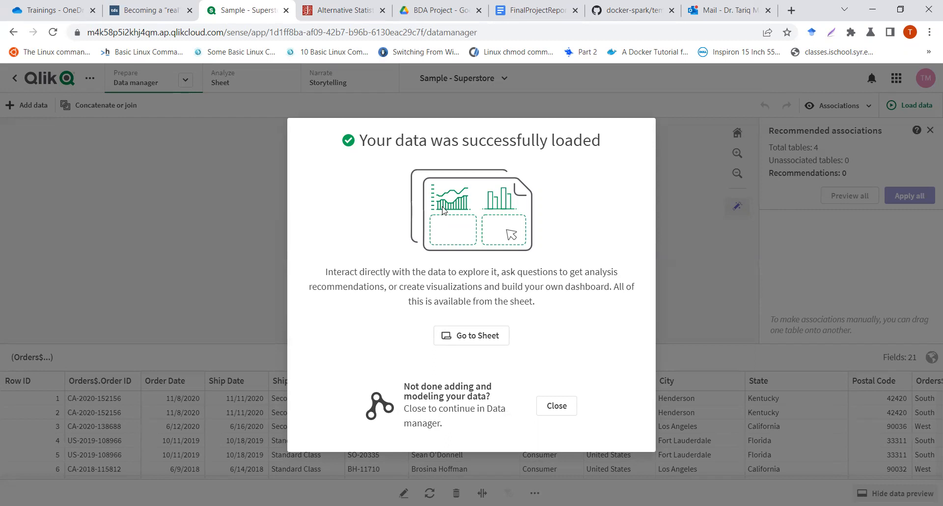
pyautogui.click(489, 338)
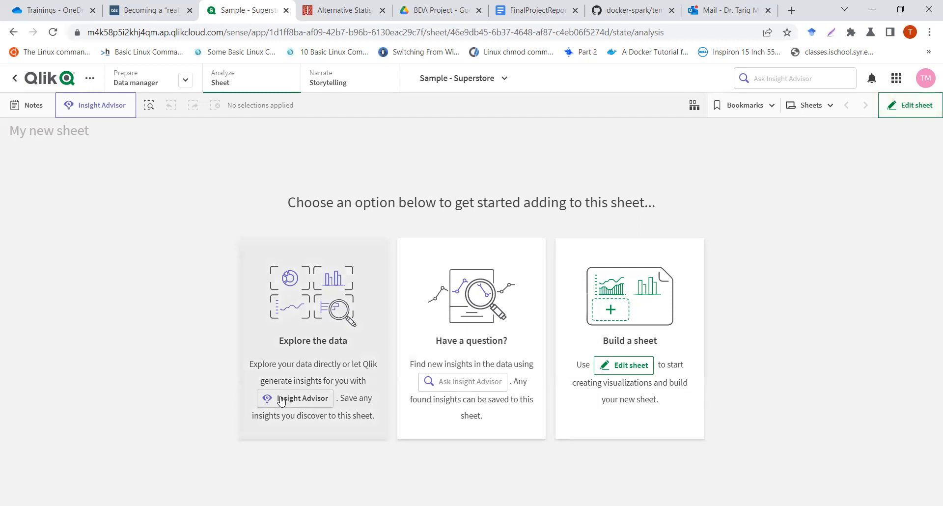
# Open Insight Advisor from the empty sheet and browse the full list of analysis types
pyautogui.click(309, 398)
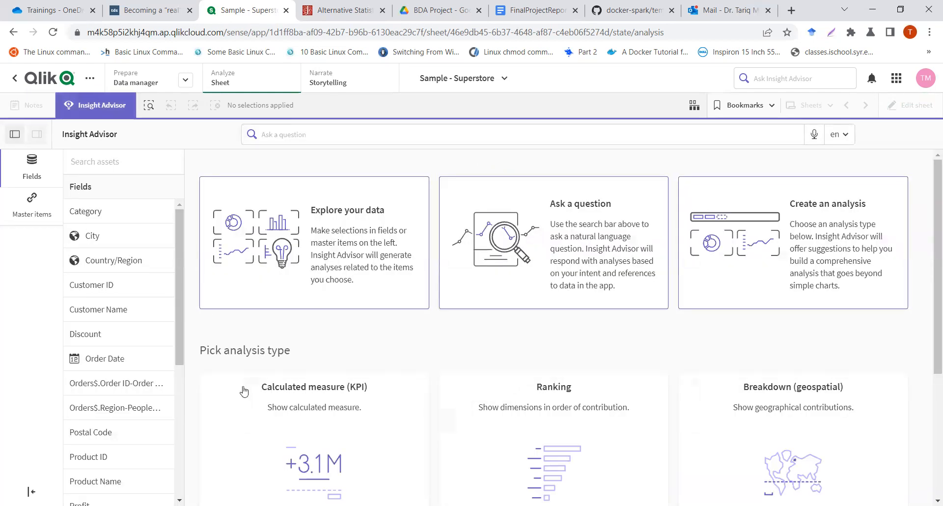
pyautogui.scroll(-3, 429, 381)
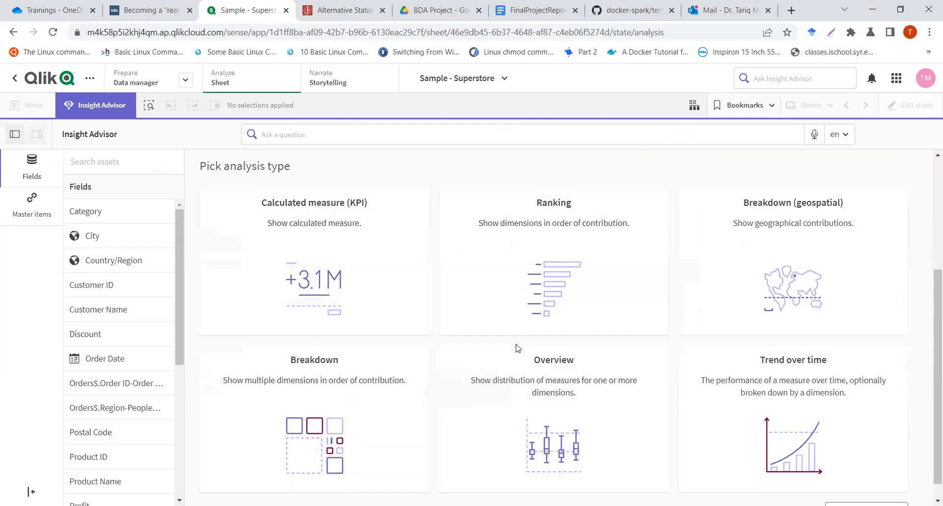
pyautogui.scroll(-1, 513, 349)
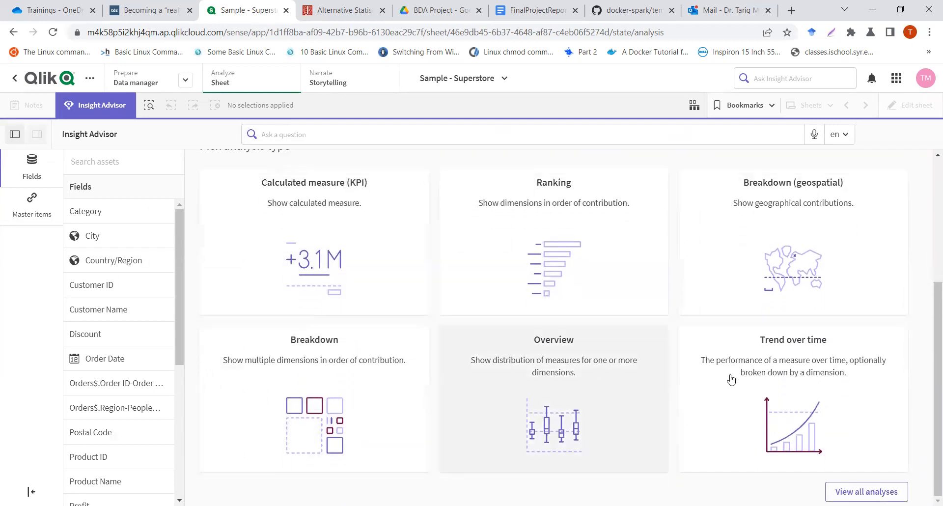
pyautogui.click(838, 486)
pyautogui.scroll(-10, 748, 448)
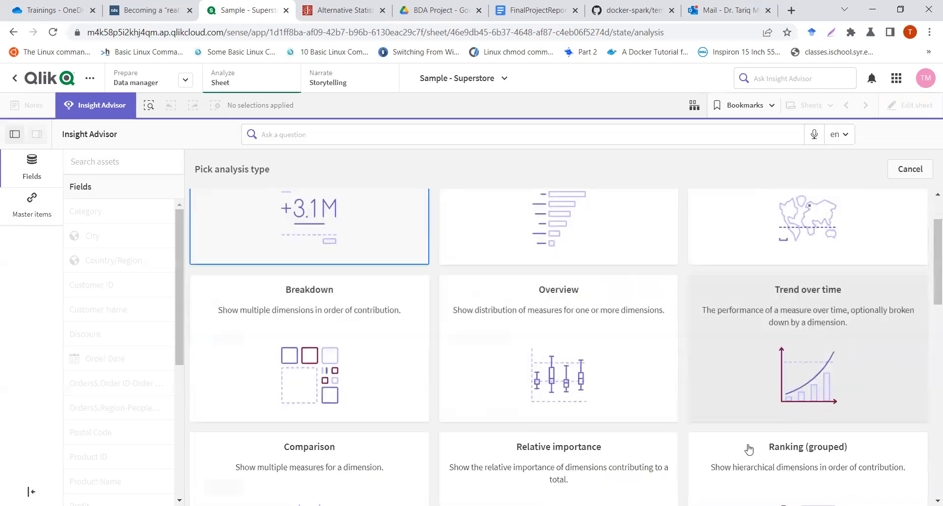
pyautogui.scroll(-3, 748, 448)
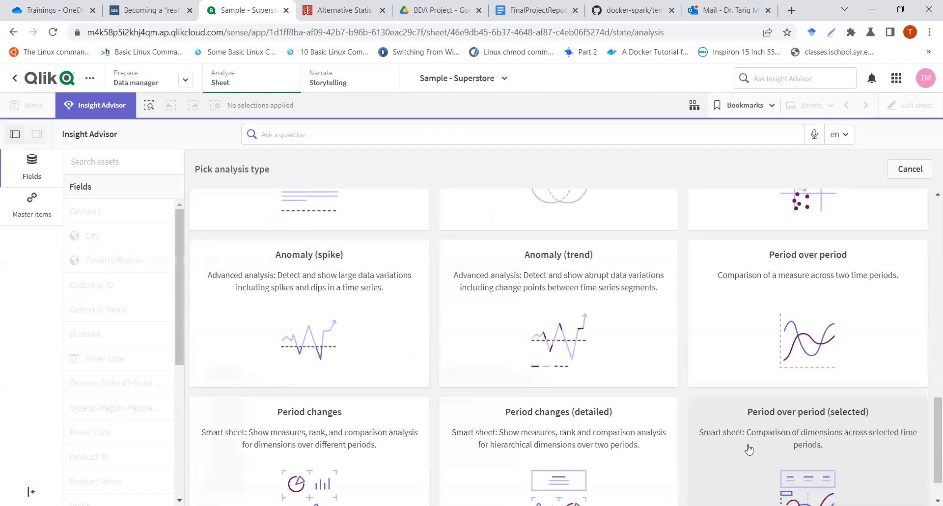
pyautogui.scroll(8, 749, 448)
pyautogui.scroll(5, 748, 448)
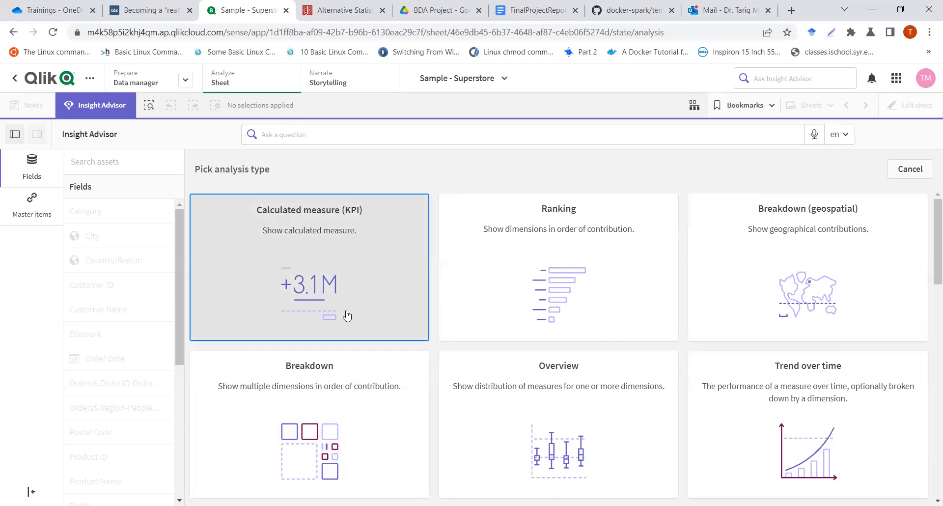
# Create a Calculated measure (KPI) analysis of the sum of Profit, add it to a new sheet and leave the analysis
pyautogui.click(353, 233)
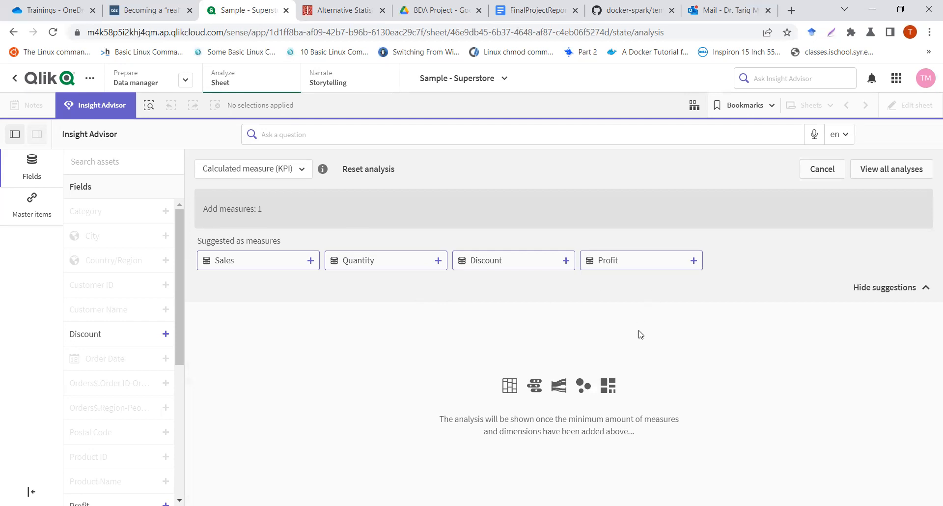
pyautogui.click(630, 268)
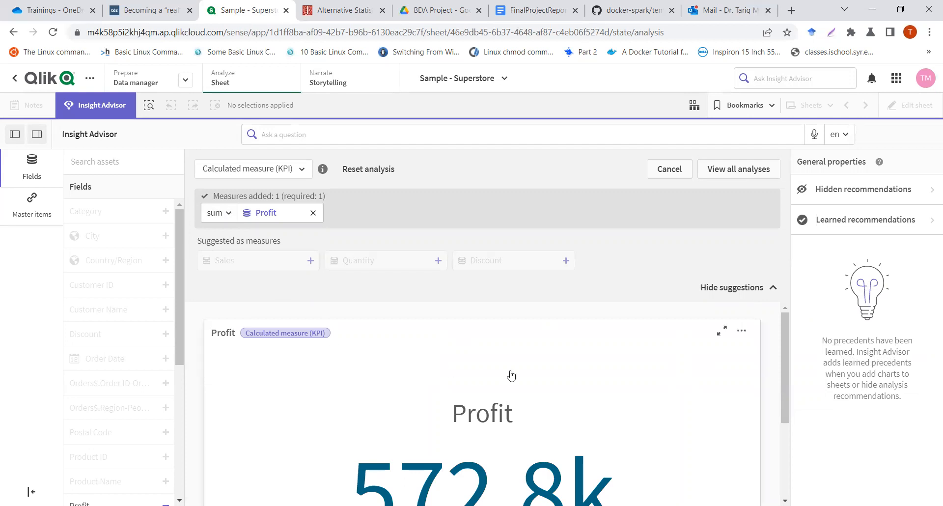
pyautogui.scroll(-3, 509, 374)
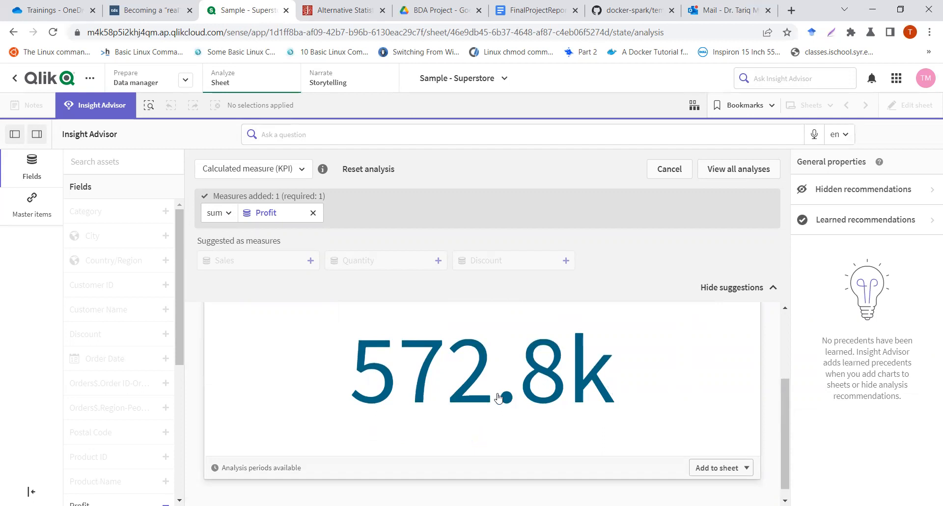
pyautogui.click(730, 470)
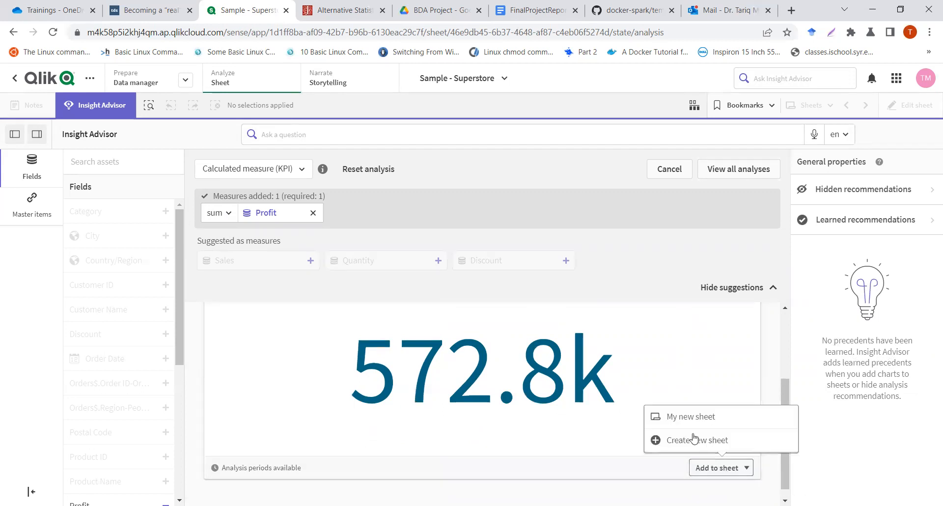
pyautogui.click(698, 442)
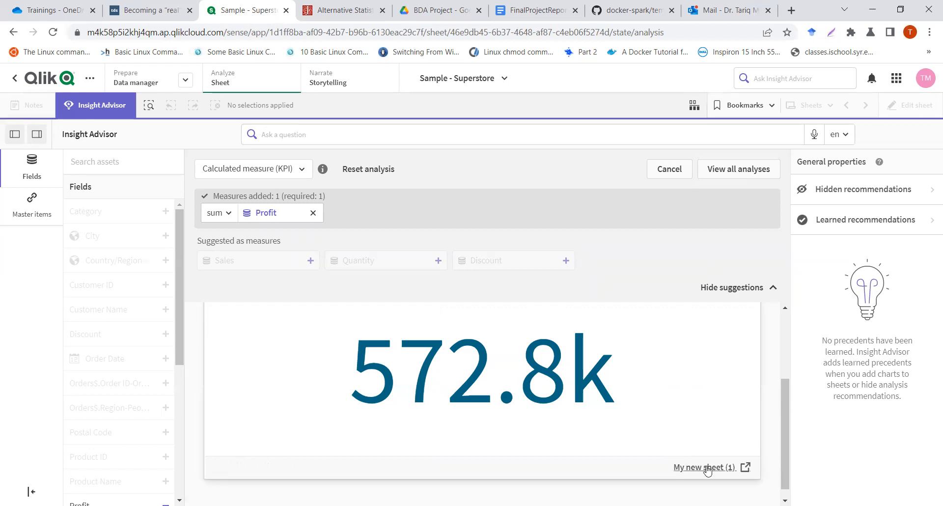
pyautogui.click(676, 173)
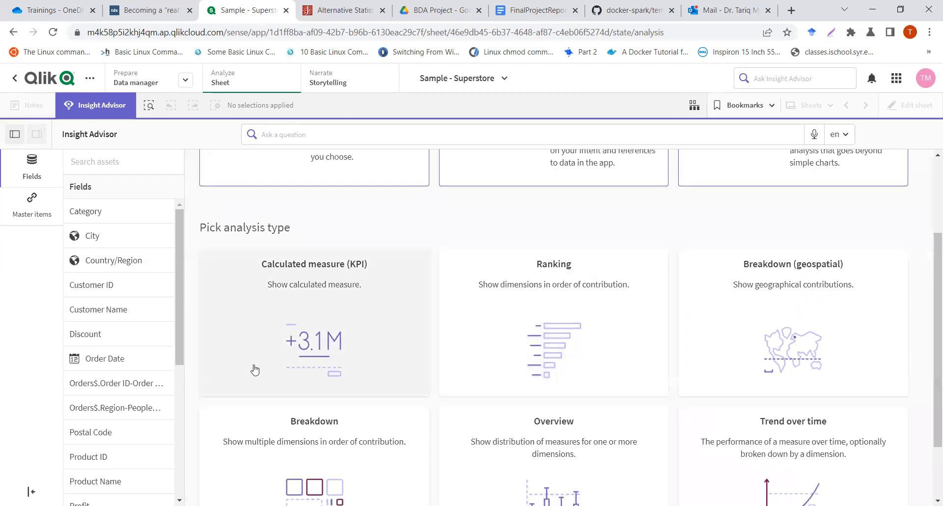
# Create a Ranking analysis with Profit as the measure and State as the dimension, and review its charts
pyautogui.click(568, 344)
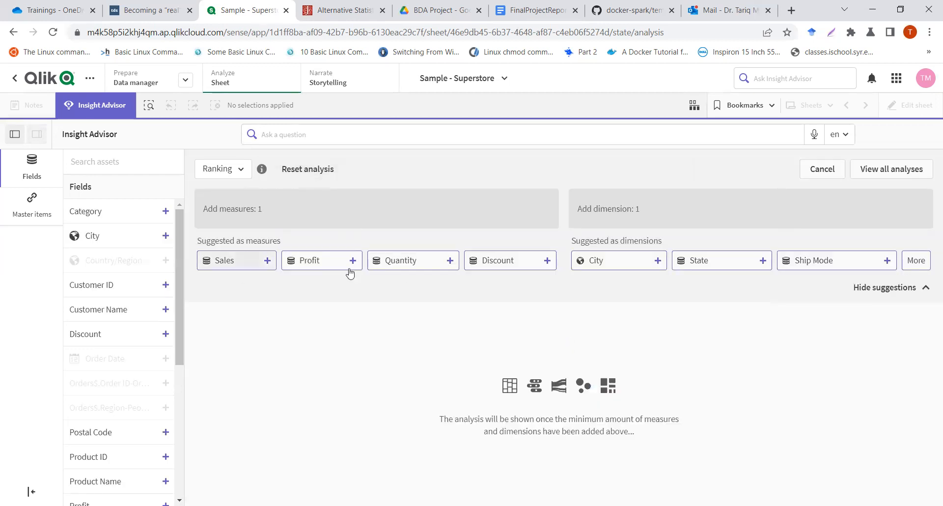
pyautogui.click(317, 260)
pyautogui.click(690, 262)
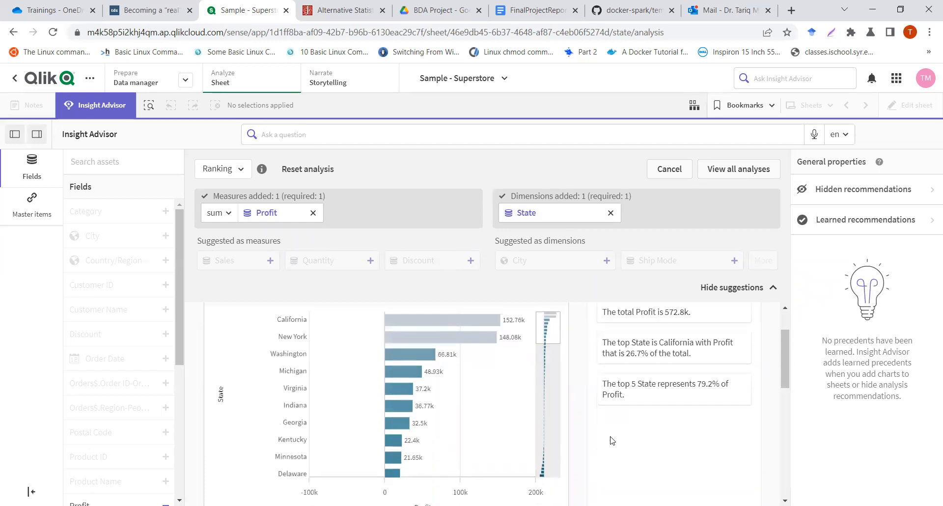
pyautogui.scroll(-3, 621, 422)
pyautogui.scroll(3, 622, 422)
pyautogui.scroll(-3, 585, 414)
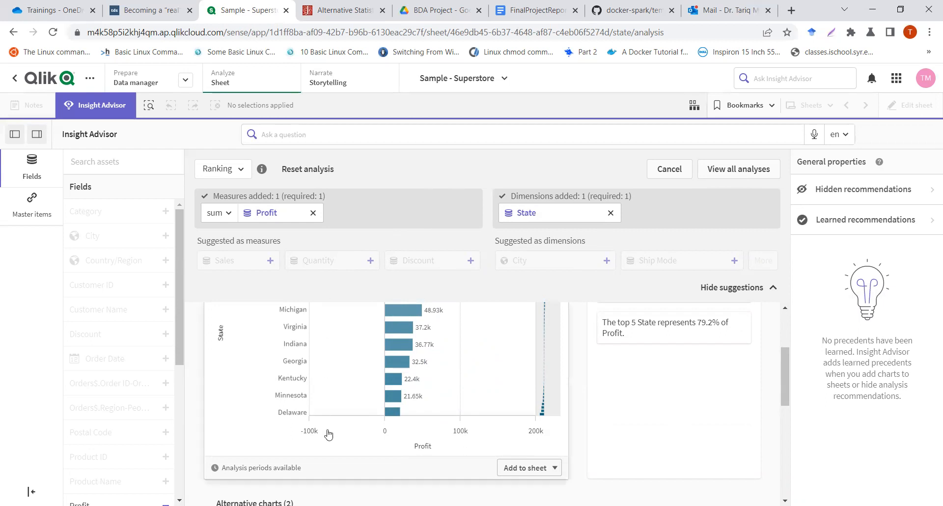
pyautogui.scroll(-5, 520, 432)
pyautogui.scroll(3, 520, 393)
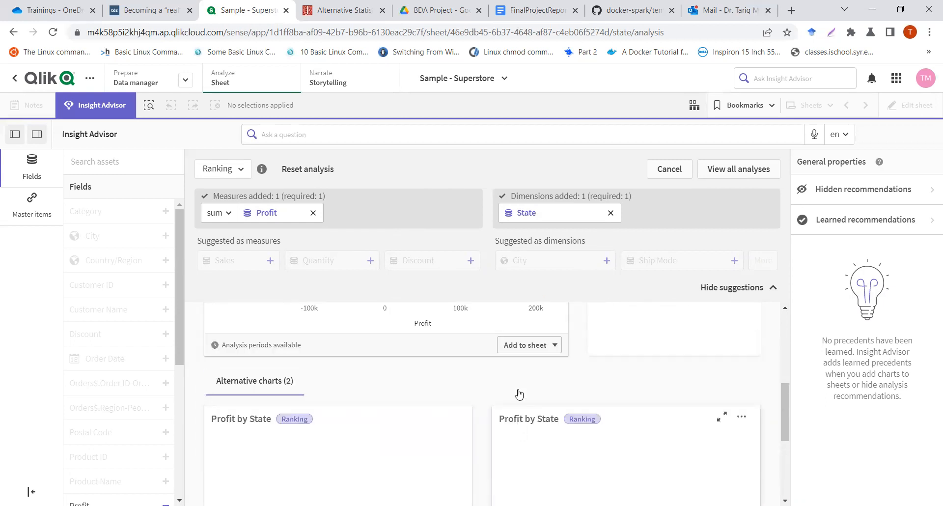
pyautogui.scroll(2, 519, 344)
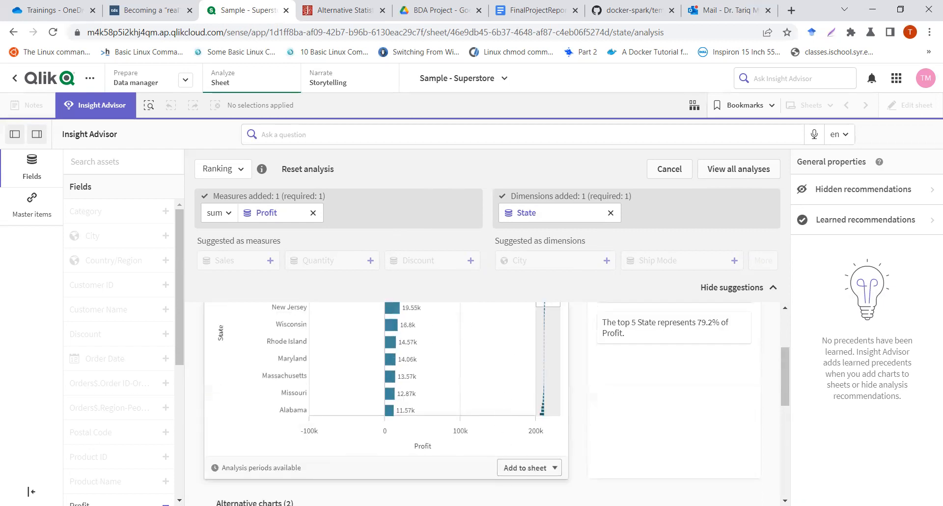
# Review the alternative ranking charts, add the Profit by State bar chart to My new sheet (1), and leave the analysis
pyautogui.scroll(-3, 446, 408)
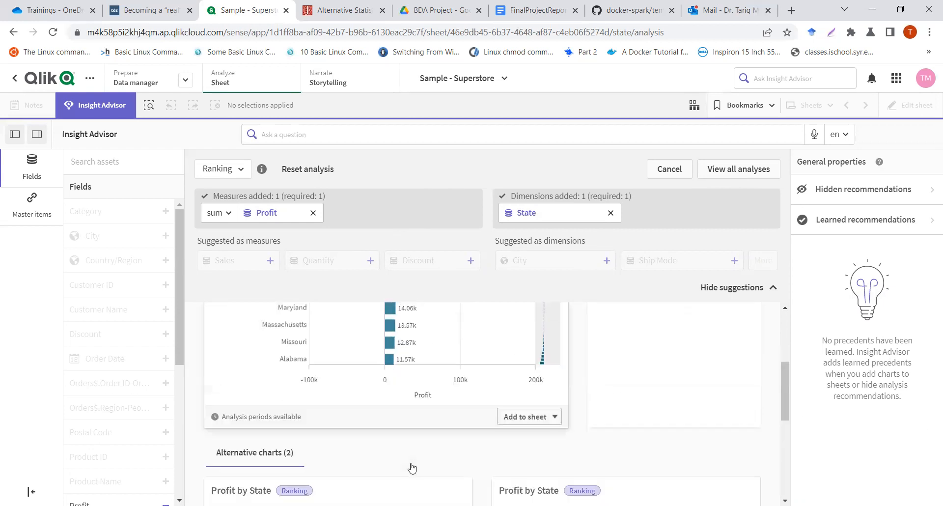
pyautogui.scroll(-2, 412, 462)
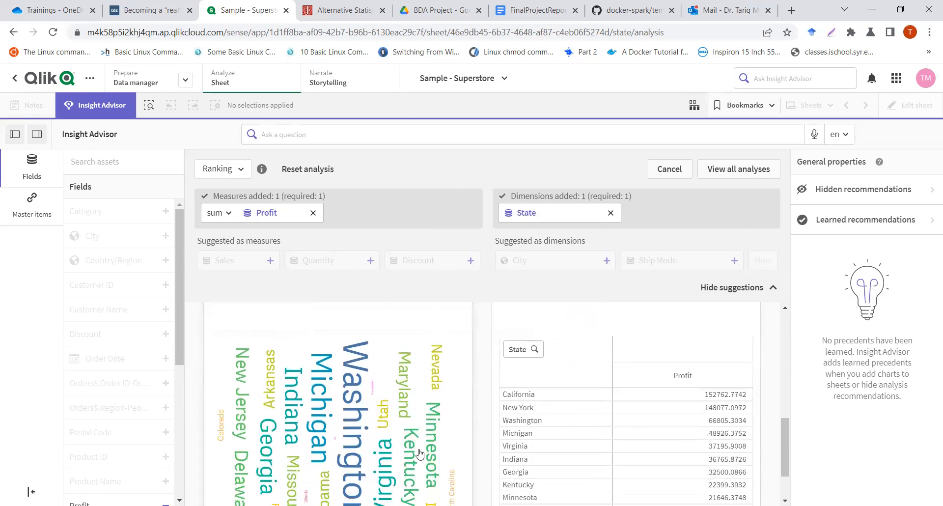
pyautogui.scroll(-3, 606, 393)
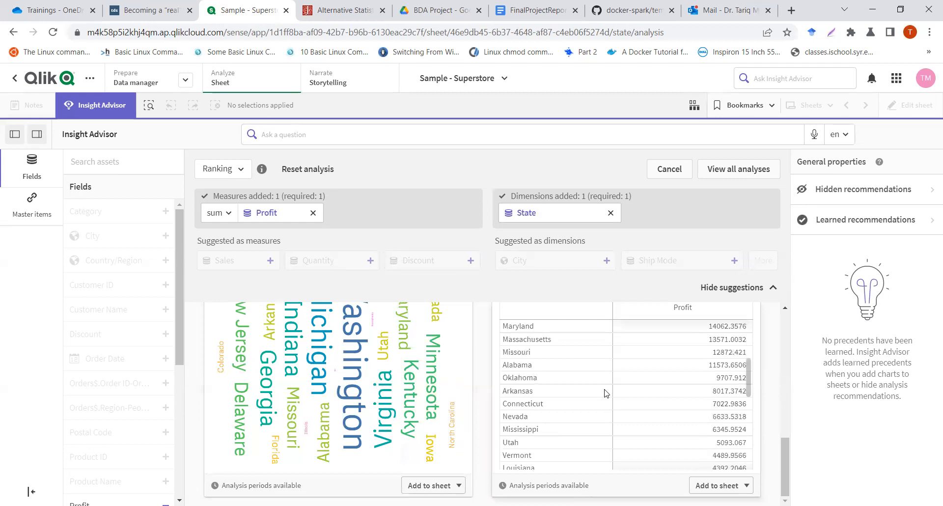
pyautogui.scroll(3, 511, 420)
pyautogui.scroll(4, 477, 366)
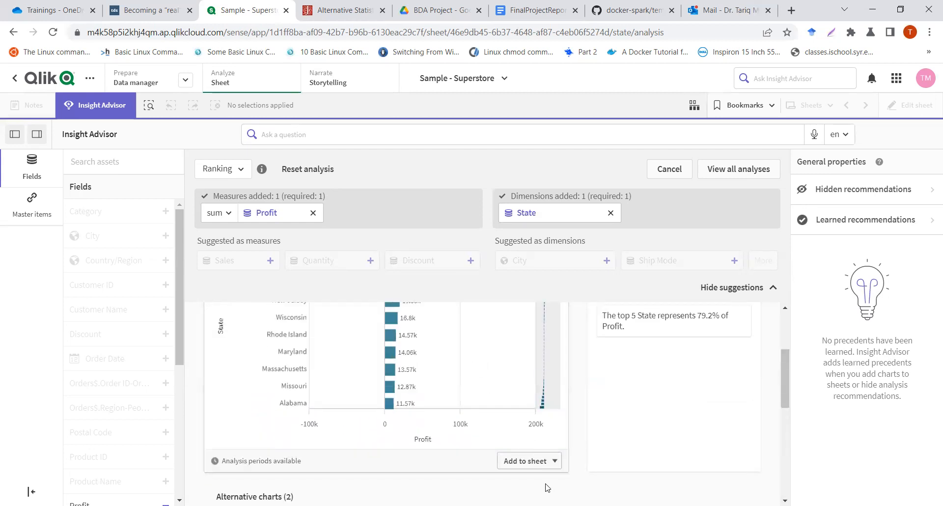
pyautogui.click(543, 462)
pyautogui.click(524, 419)
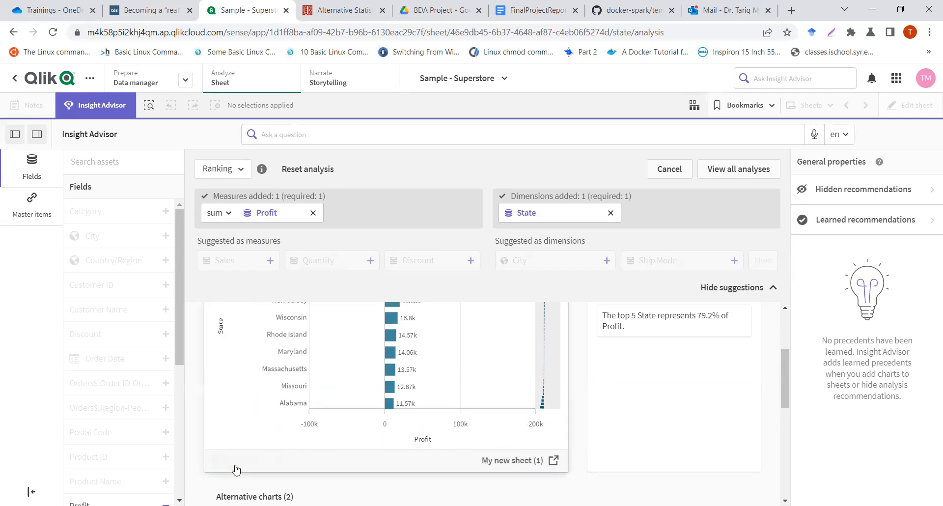
pyautogui.scroll(-3, 259, 448)
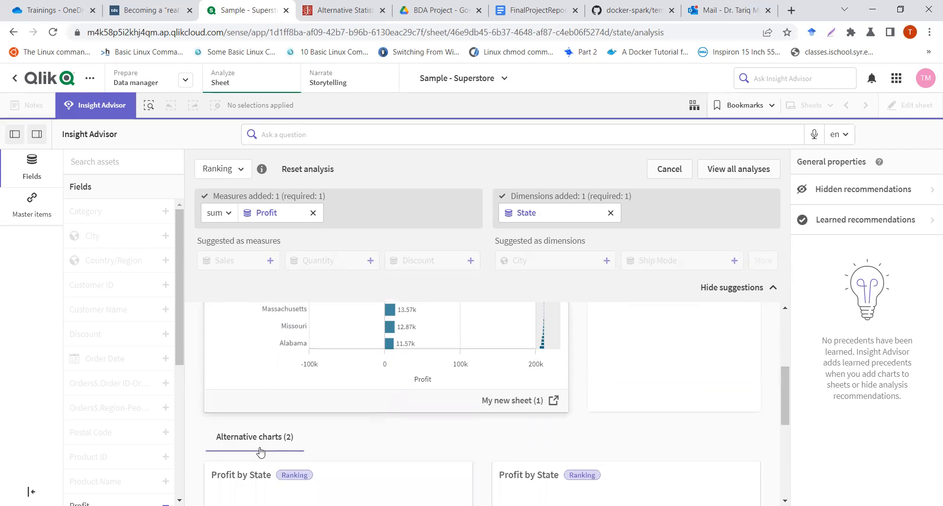
pyautogui.scroll(2, 260, 451)
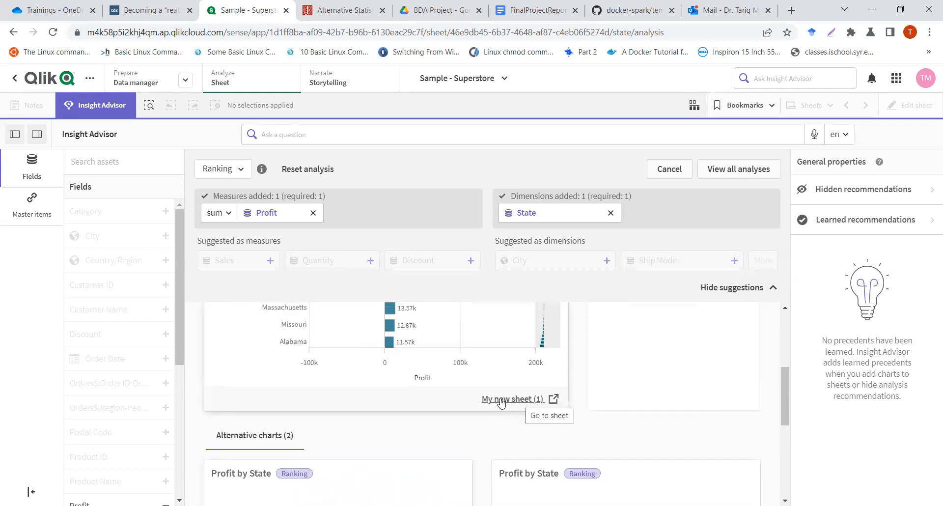
pyautogui.click(669, 168)
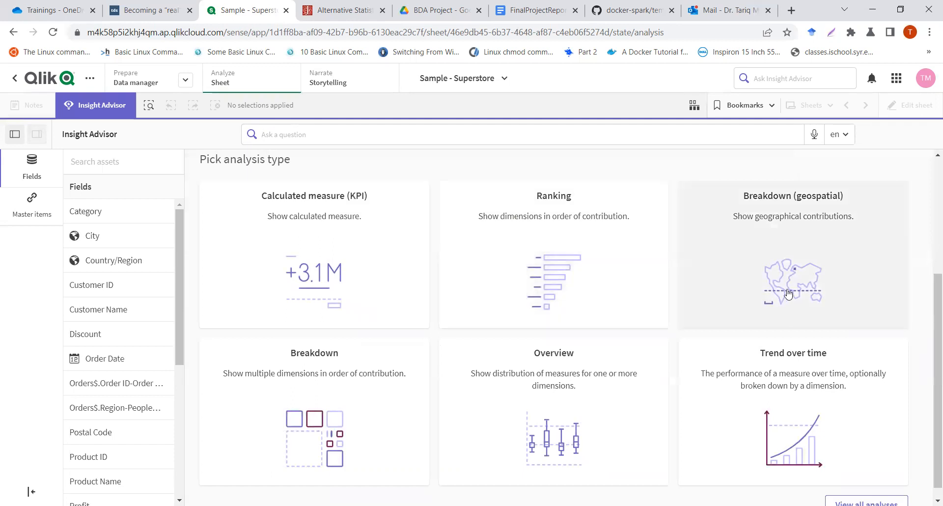
# Create a Breakdown (geospatial) analysis with State as the geographic dimension and the sum of Profit as the measure
pyautogui.click(788, 293)
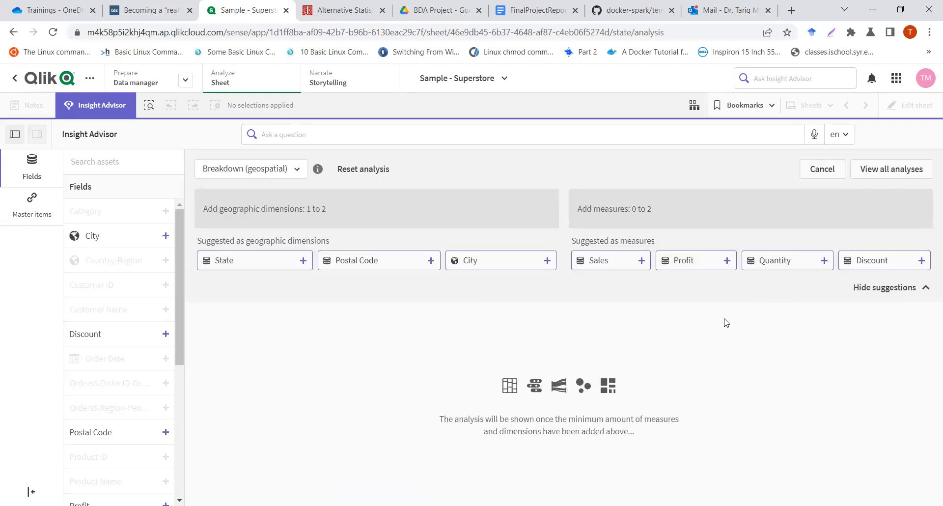
pyautogui.click(284, 268)
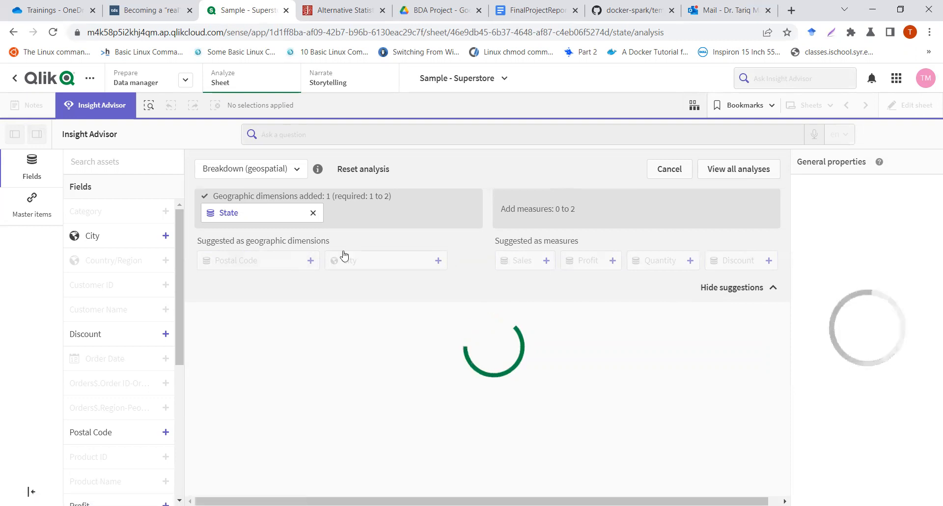
pyautogui.click(635, 261)
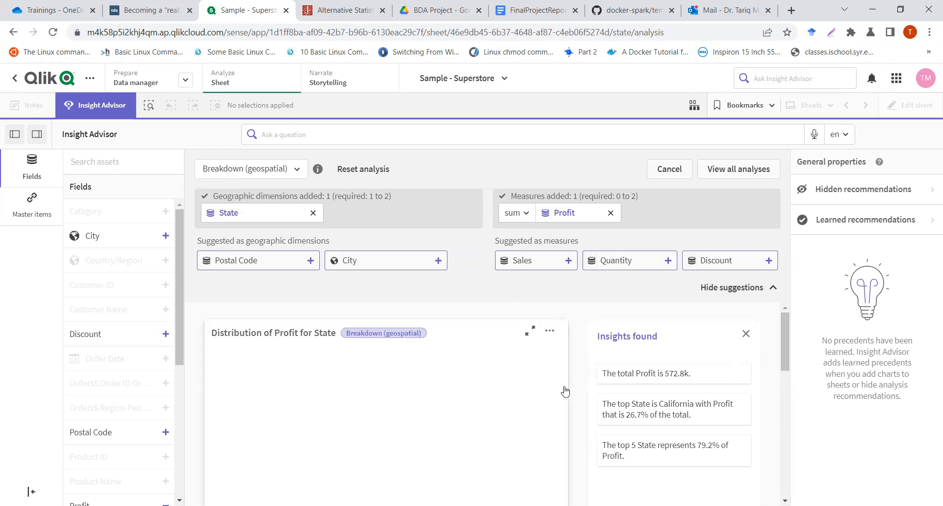
pyautogui.scroll(-1, 566, 392)
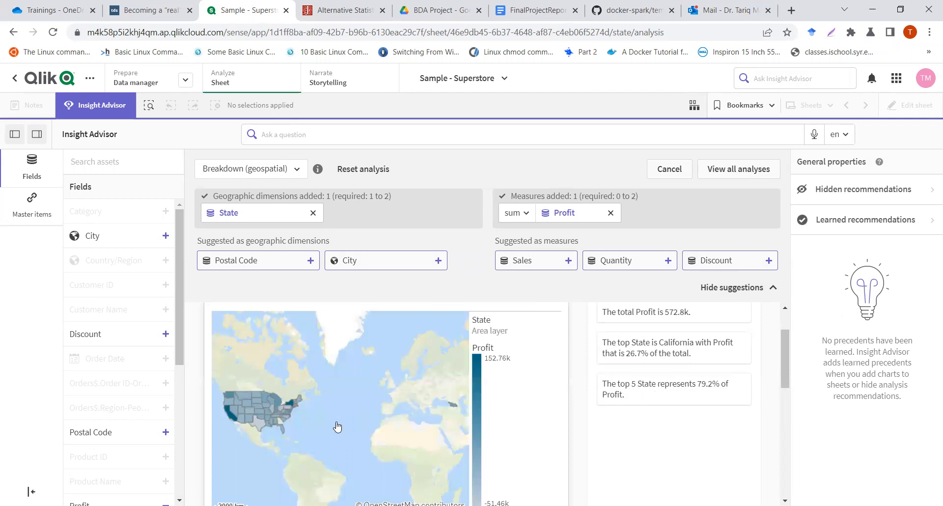
pyautogui.moveTo(302, 445); pyautogui.dragTo(357, 444)
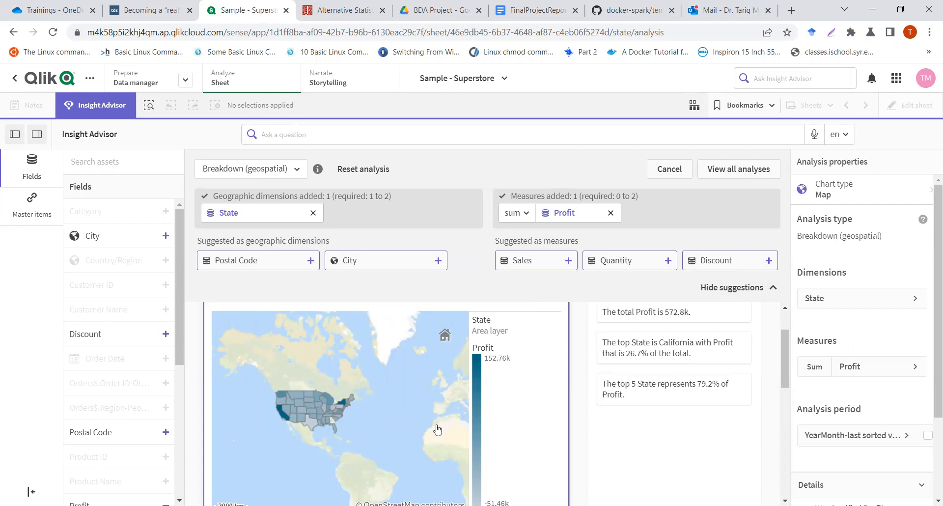
# Add the Distribution of Profit for State map to My new sheet (1) and leave the geospatial analysis
pyautogui.scroll(-4, 570, 427)
pyautogui.scroll(-3, 584, 432)
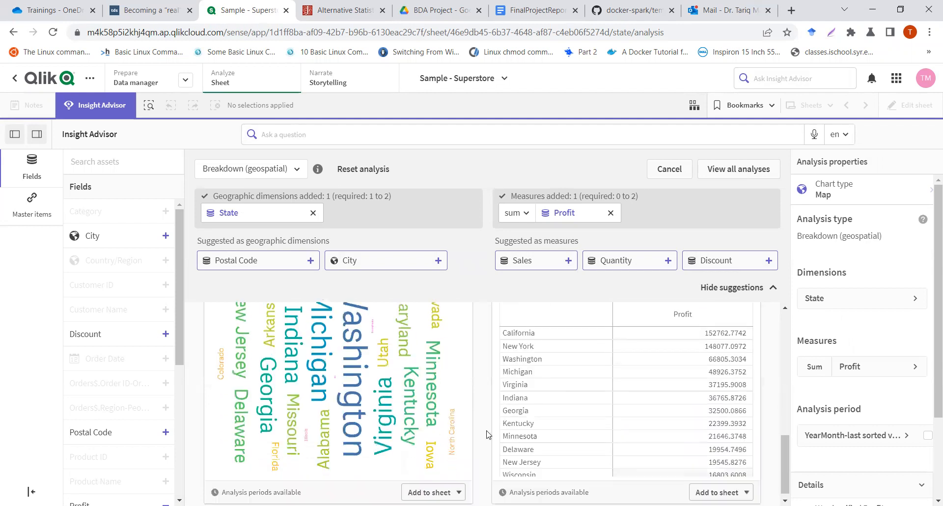
pyautogui.scroll(-1, 487, 434)
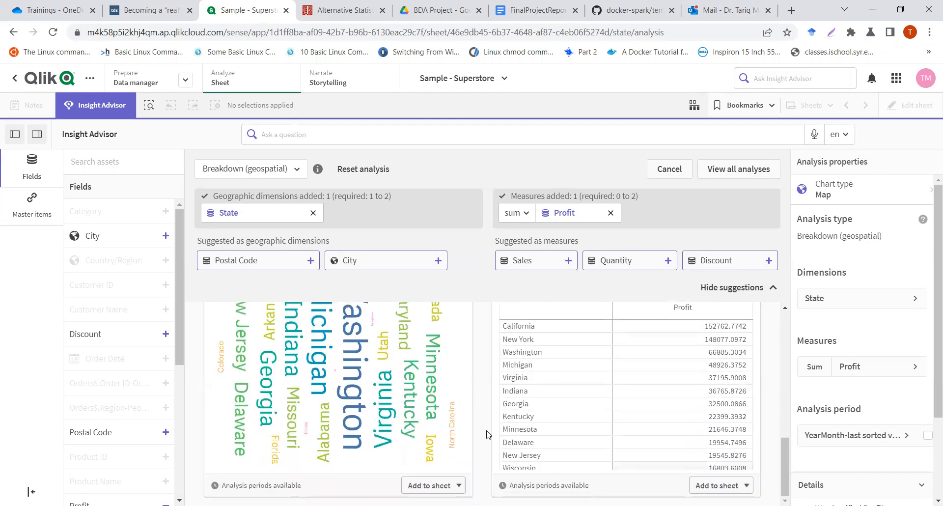
pyautogui.scroll(5, 486, 435)
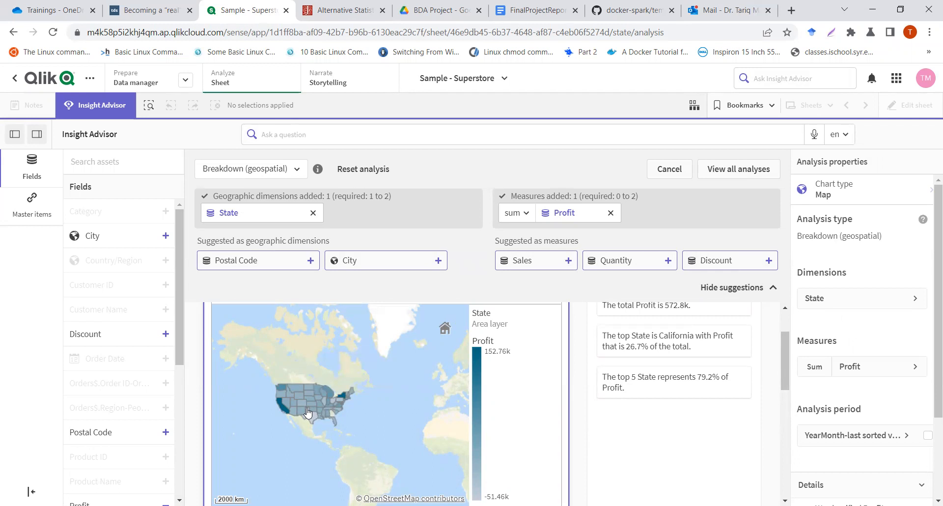
pyautogui.moveTo(308, 413)
pyautogui.scroll(-1, 540, 466)
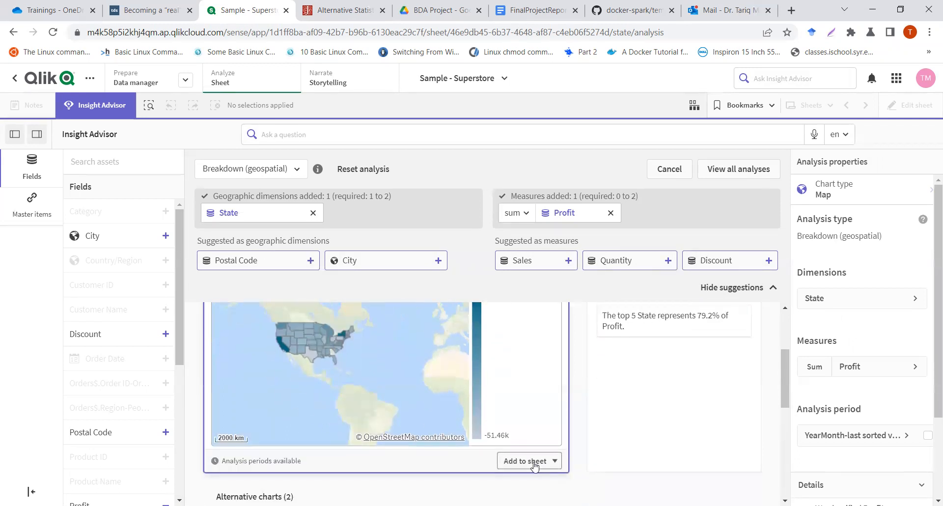
pyautogui.click(534, 465)
pyautogui.click(530, 415)
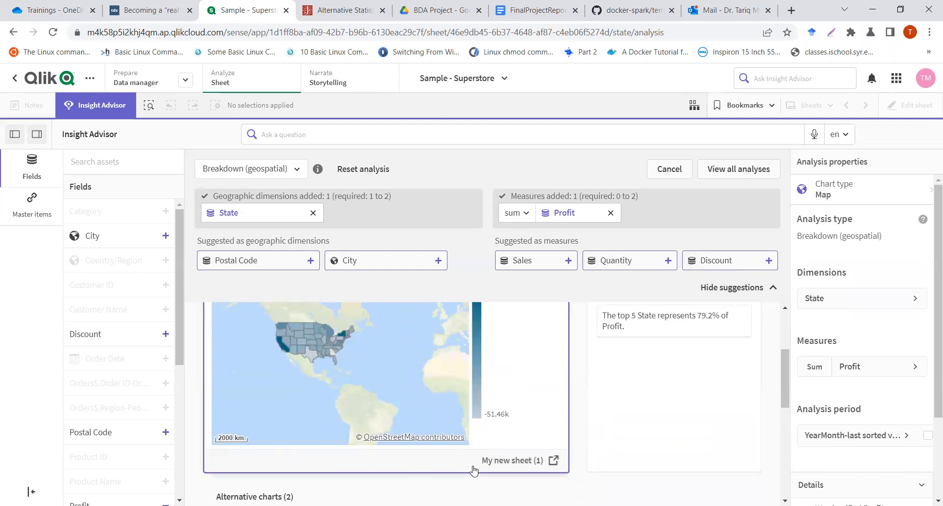
pyautogui.click(668, 170)
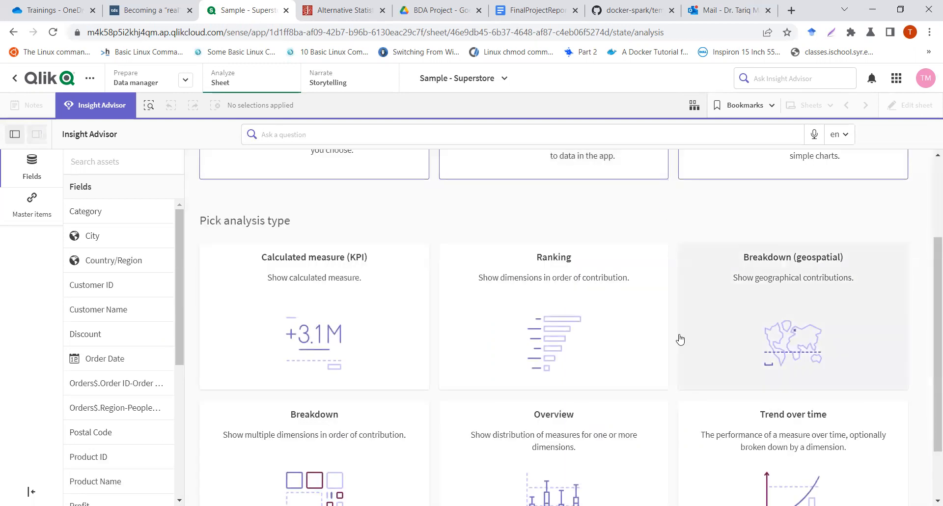
# Create a Breakdown analysis with the sum of Sales as the measure and Segment and Regional Manager as the dimensions
pyautogui.scroll(-2, 680, 340)
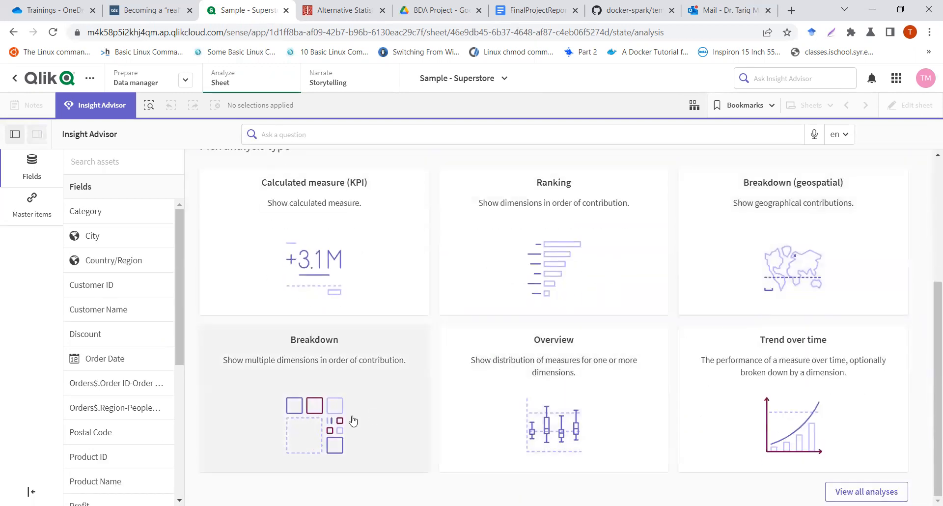
pyautogui.click(357, 416)
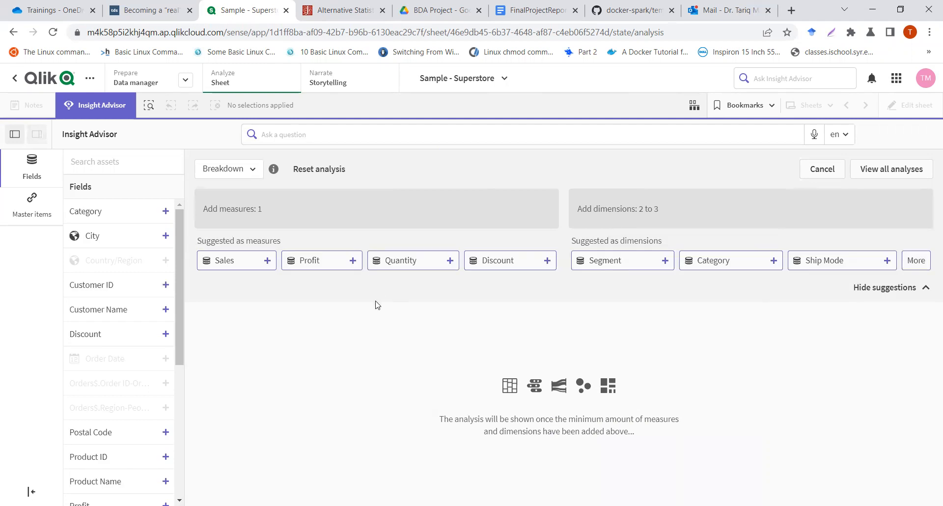
pyautogui.click(236, 268)
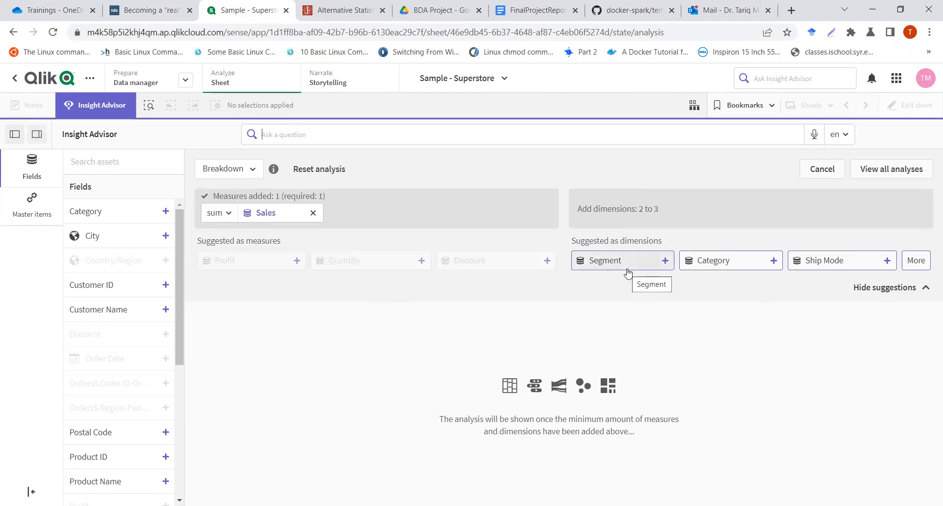
pyautogui.click(627, 269)
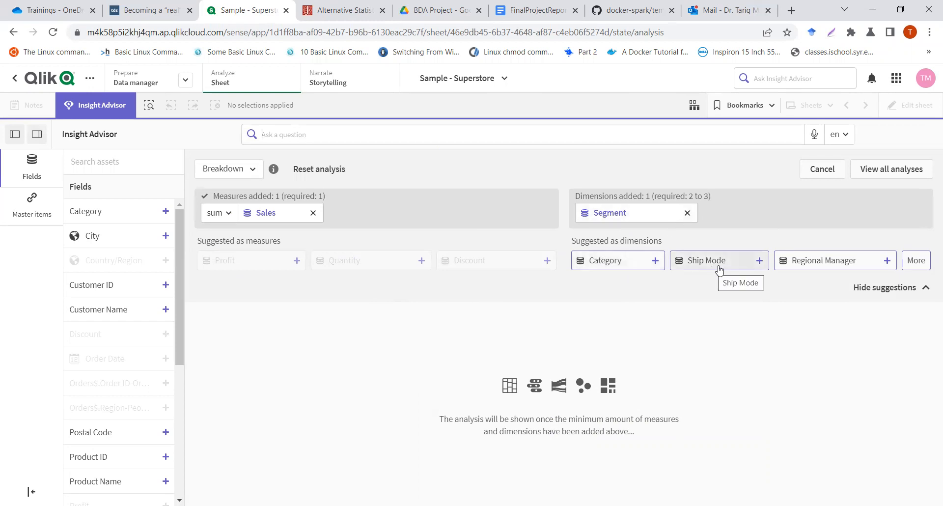
pyautogui.click(812, 264)
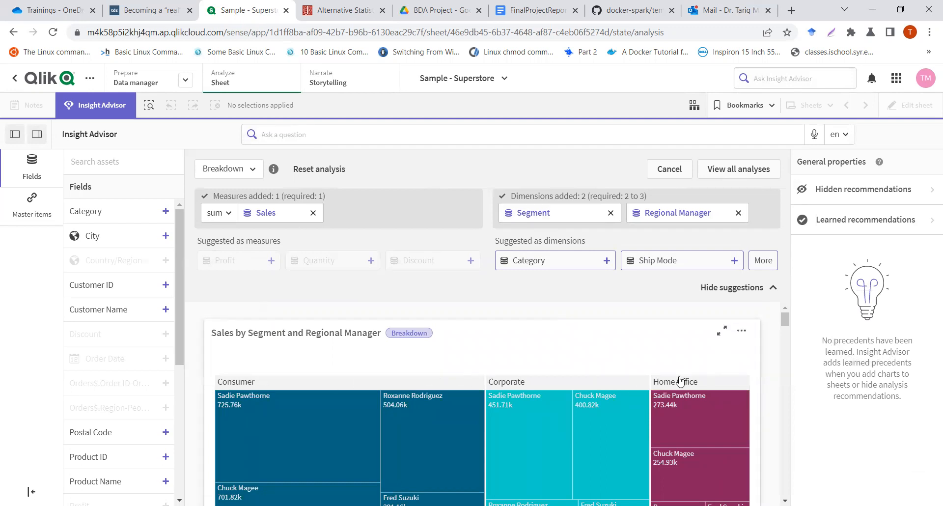
# Examine the Sales by Segment and Regional Manager treemap, add it to My new sheet (1), and leave the Breakdown analysis
pyautogui.scroll(-2, 774, 405)
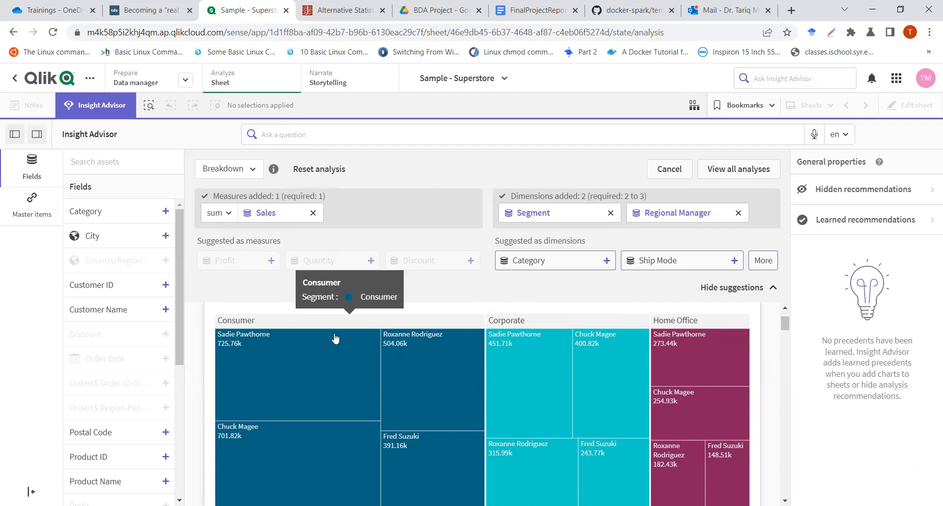
pyautogui.scroll(-2, 335, 338)
pyautogui.scroll(2, 335, 338)
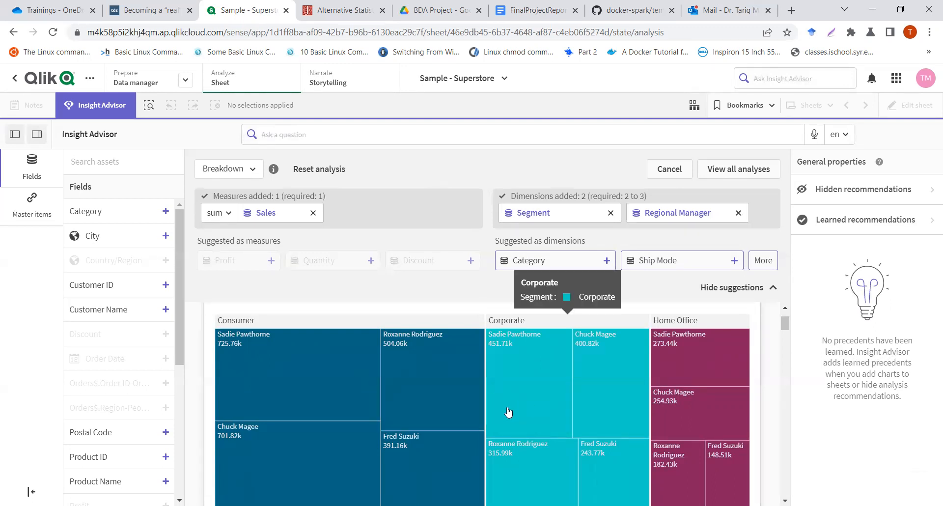
pyautogui.scroll(-2, 508, 413)
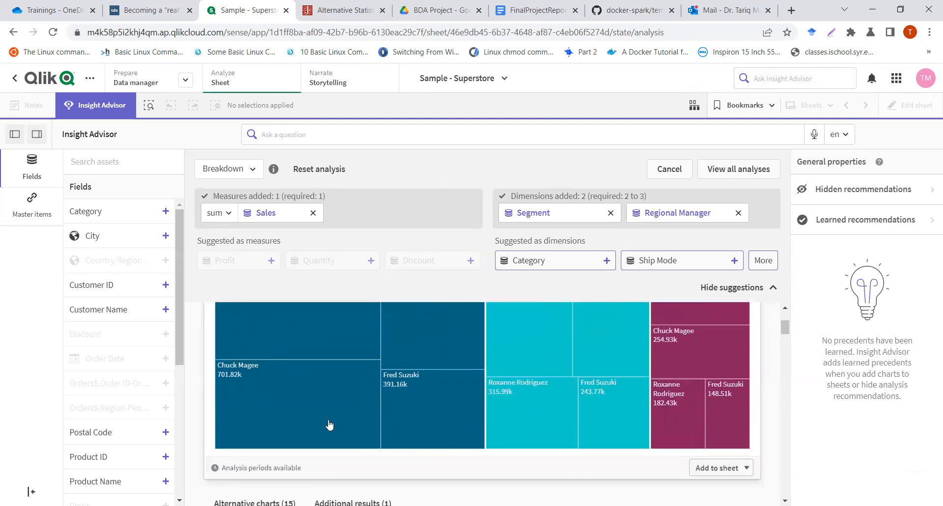
pyautogui.scroll(2, 328, 423)
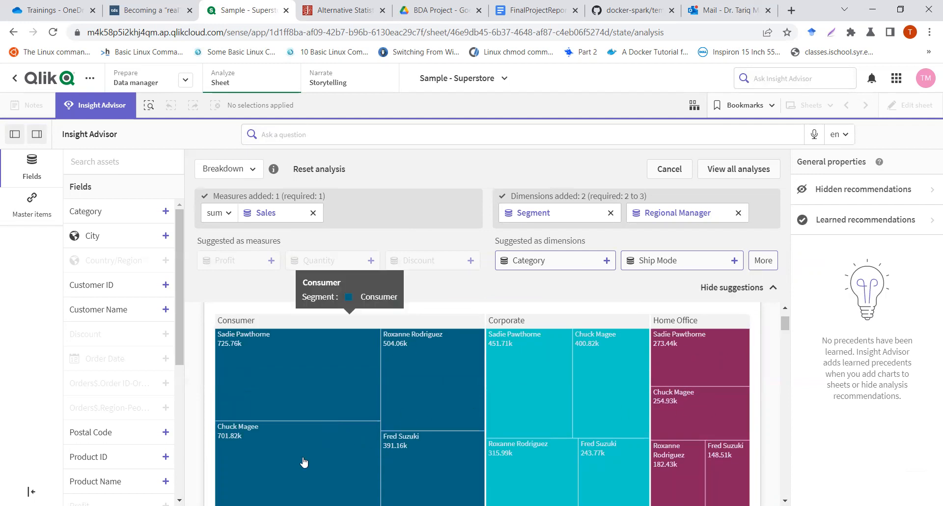
pyautogui.scroll(-3, 304, 462)
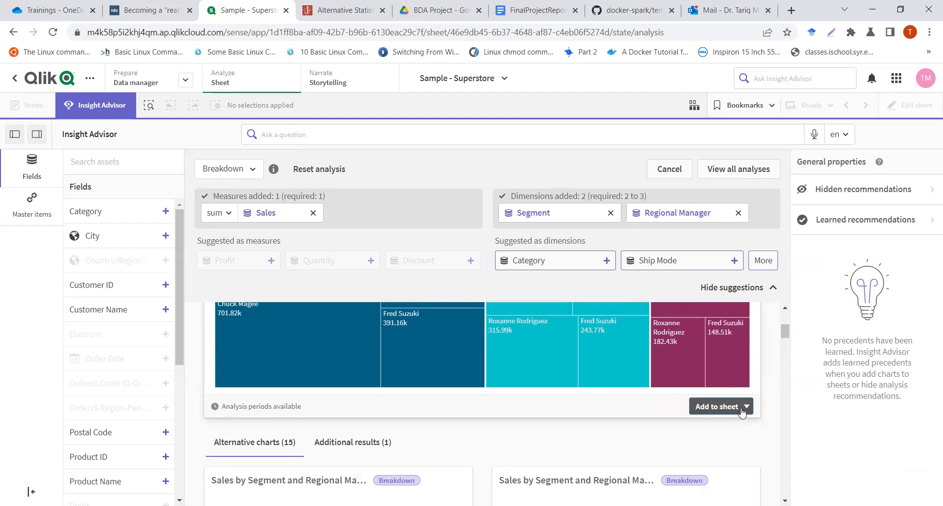
pyautogui.click(742, 412)
pyautogui.click(701, 455)
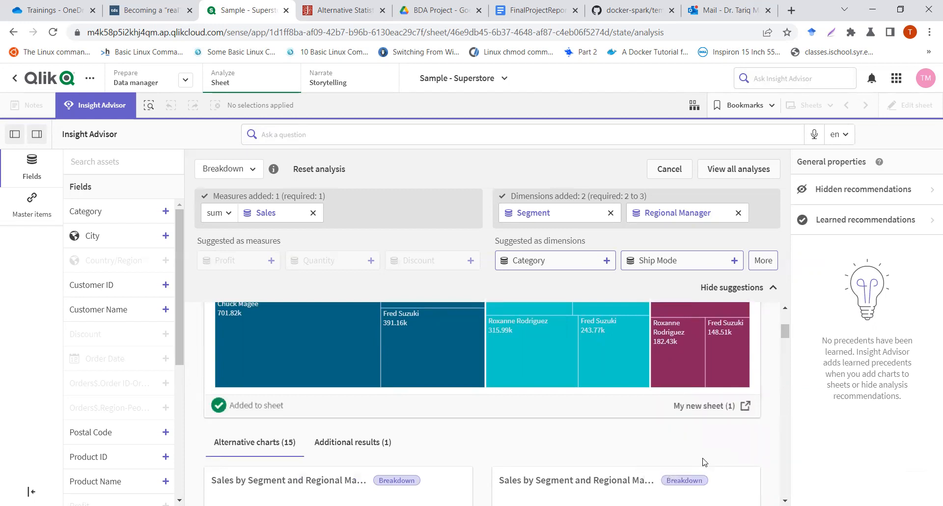
pyautogui.click(669, 169)
# Create an Overview analysis with the sum of Sales as the measure and State as the dimension
pyautogui.scroll(-1, 579, 392)
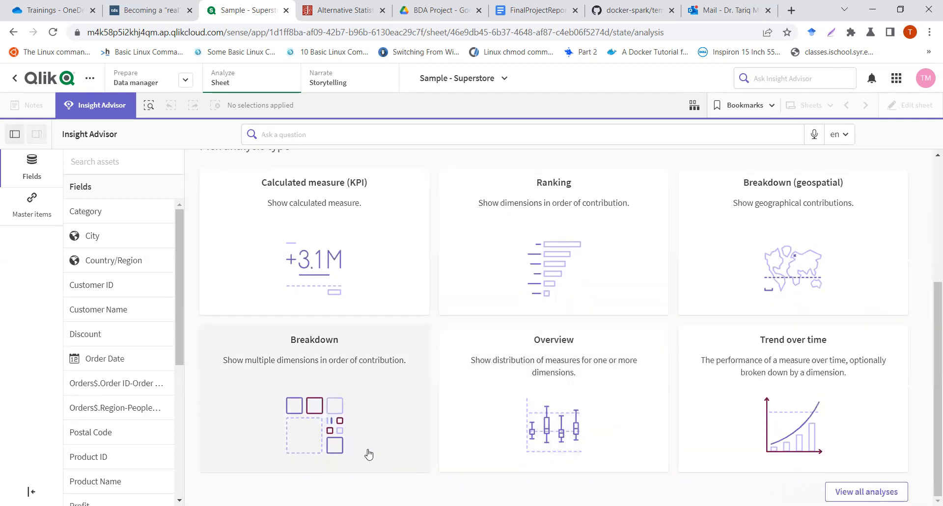
pyautogui.click(566, 421)
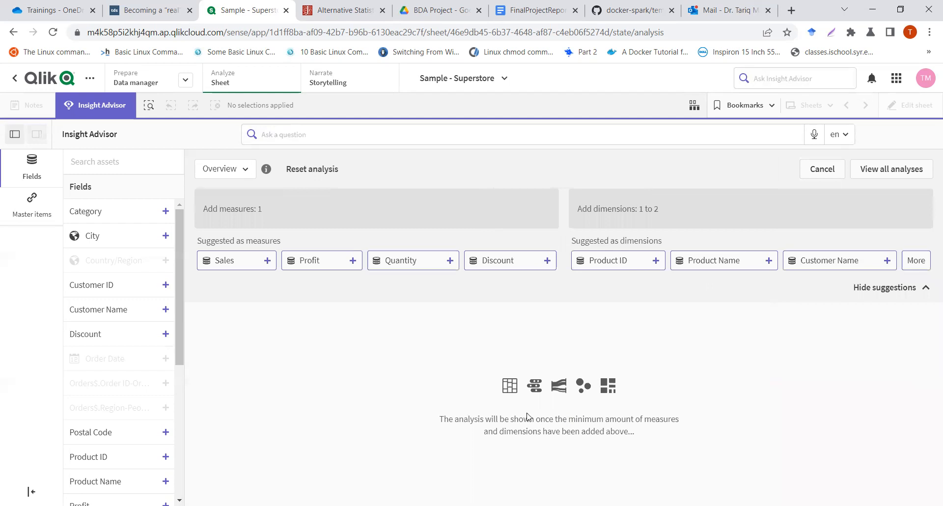
pyautogui.click(239, 263)
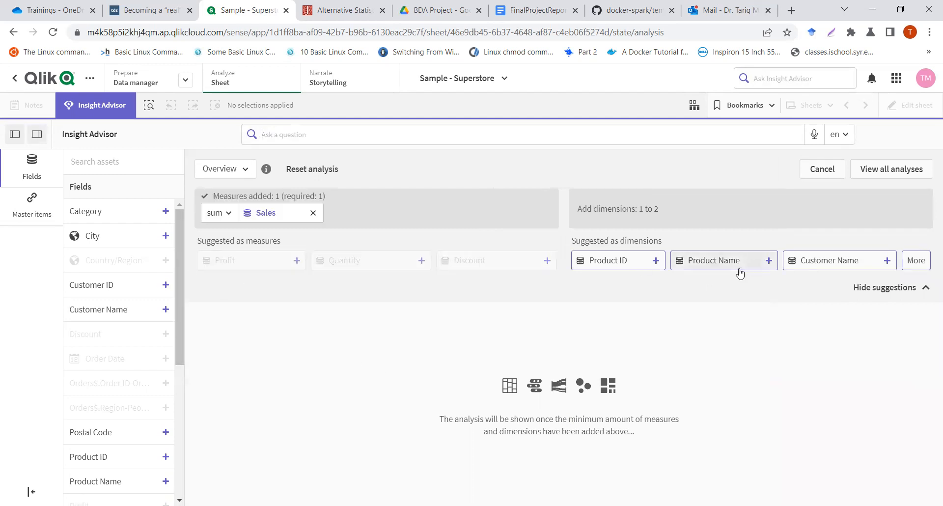
pyautogui.click(916, 261)
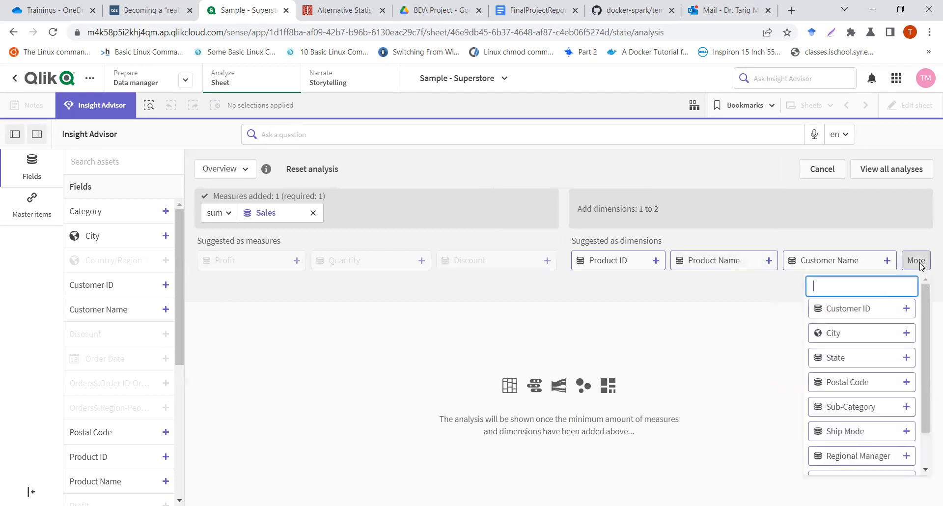
pyautogui.click(858, 364)
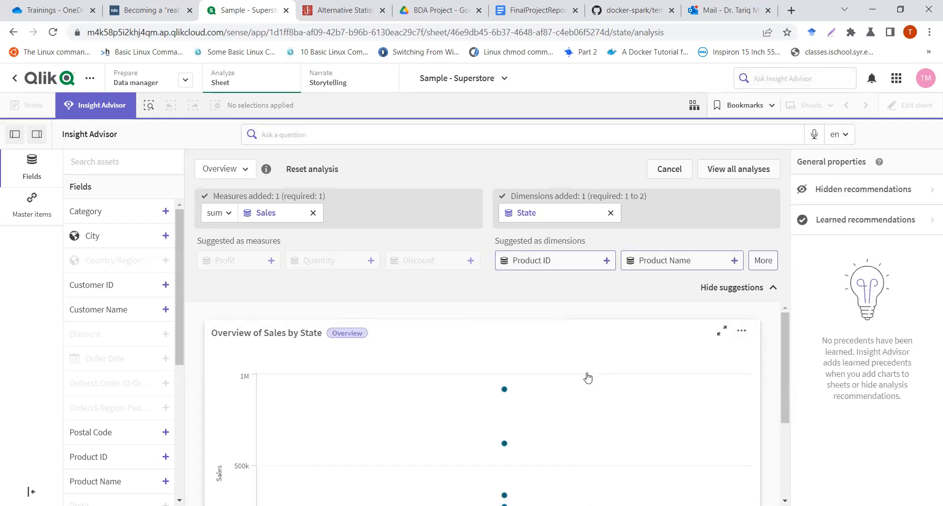
# Replace State with Ship Mode as the dimension of the Overview analysis of Sales
pyautogui.scroll(-3, 588, 377)
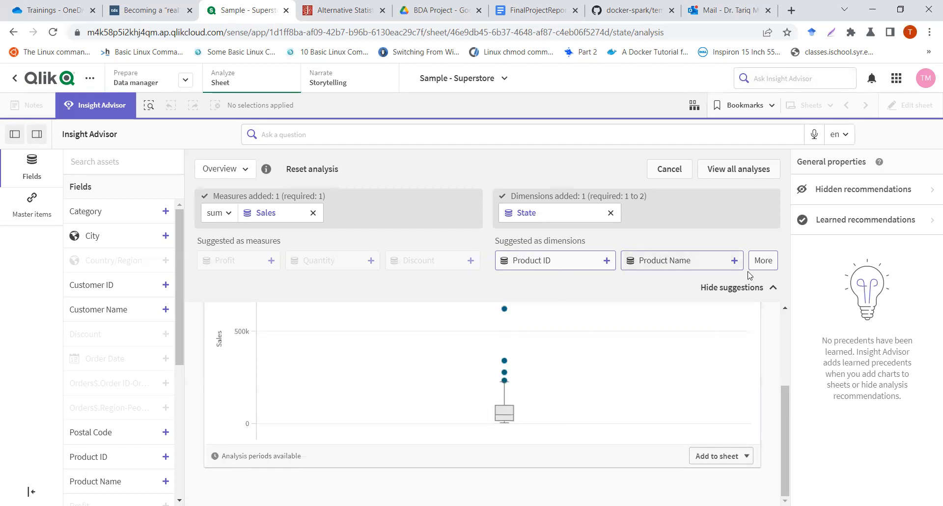
pyautogui.click(765, 261)
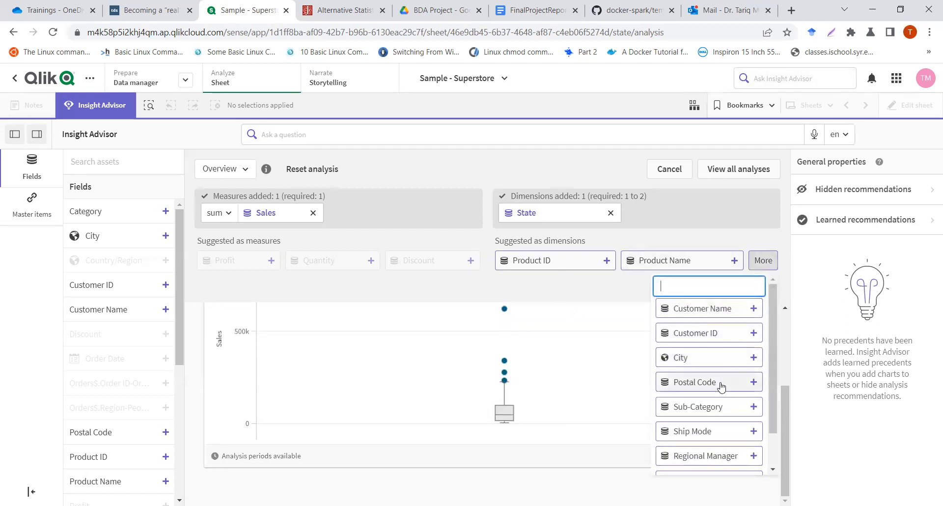
pyautogui.click(712, 431)
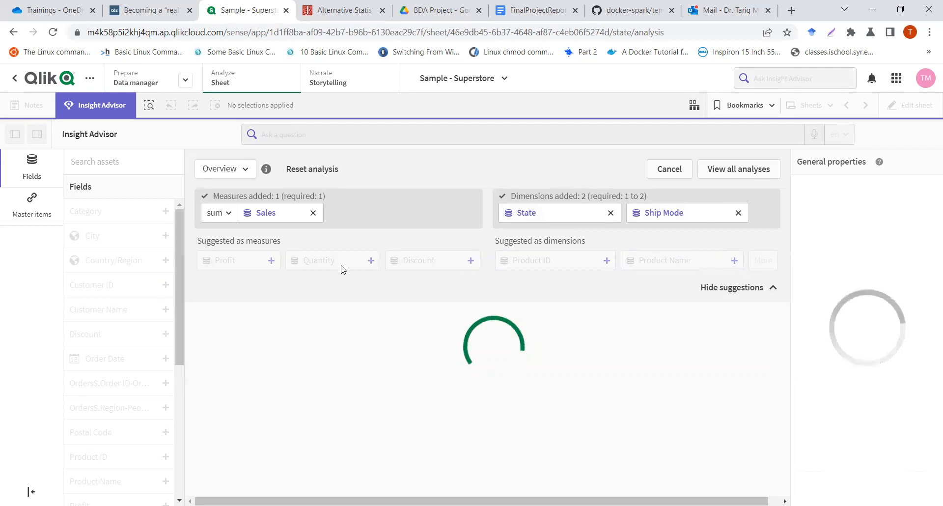
pyautogui.click(610, 214)
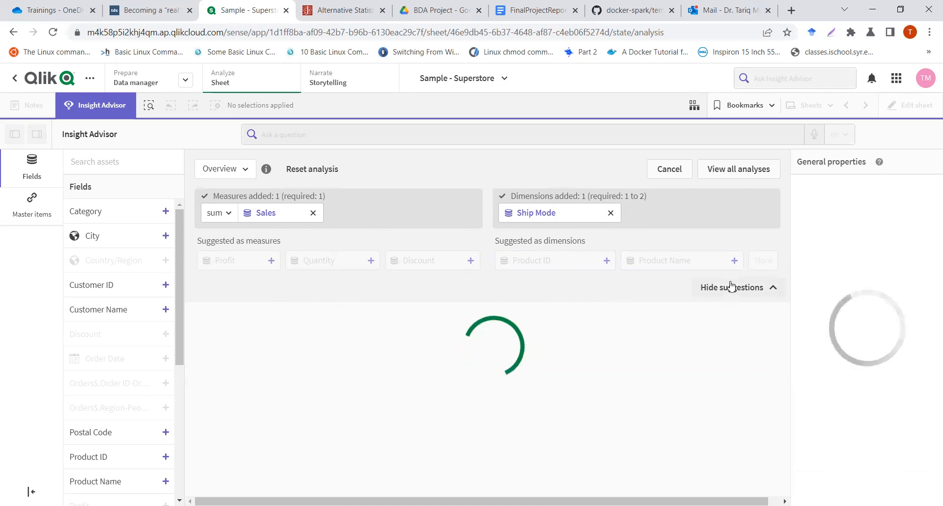
pyautogui.click(681, 172)
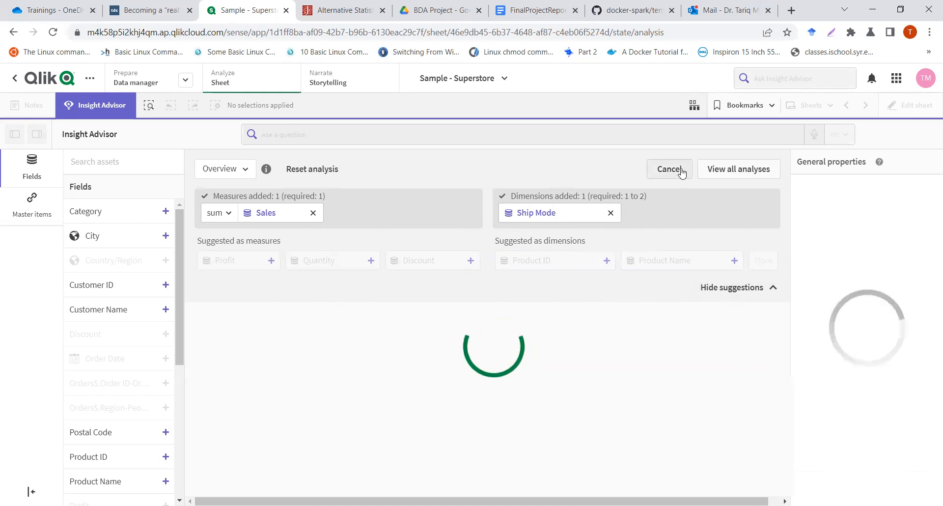
pyautogui.scroll(-3, 577, 442)
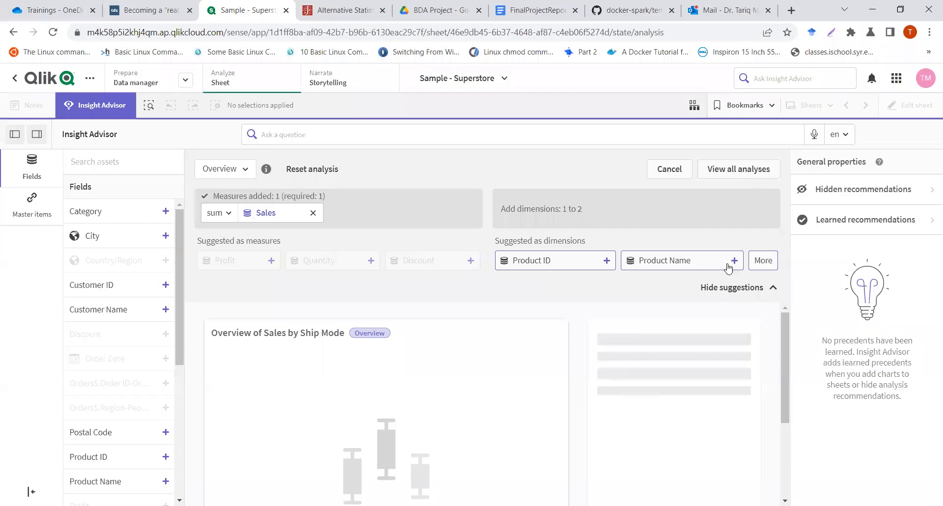
# Add Ship Mode and Regional Manager as the dimensions of the Overview analysis of Sales
pyautogui.click(762, 260)
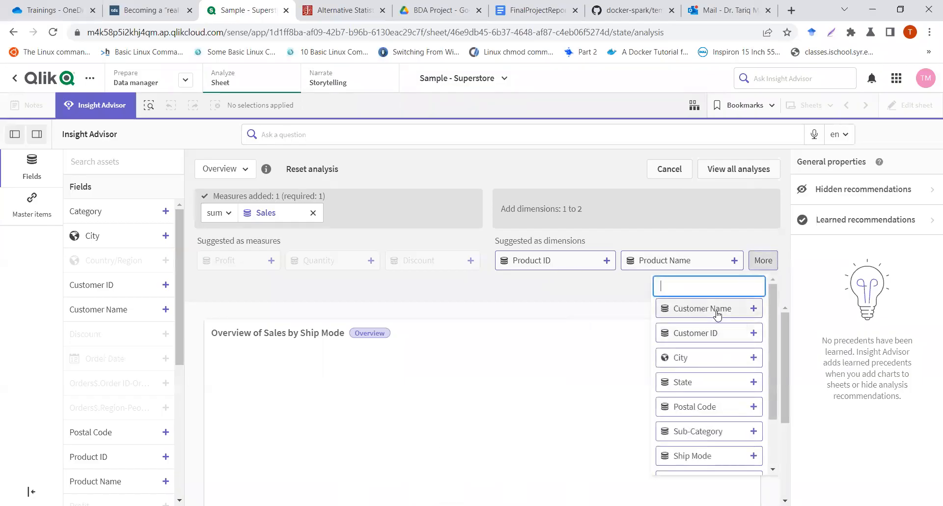
pyautogui.scroll(-1, 709, 410)
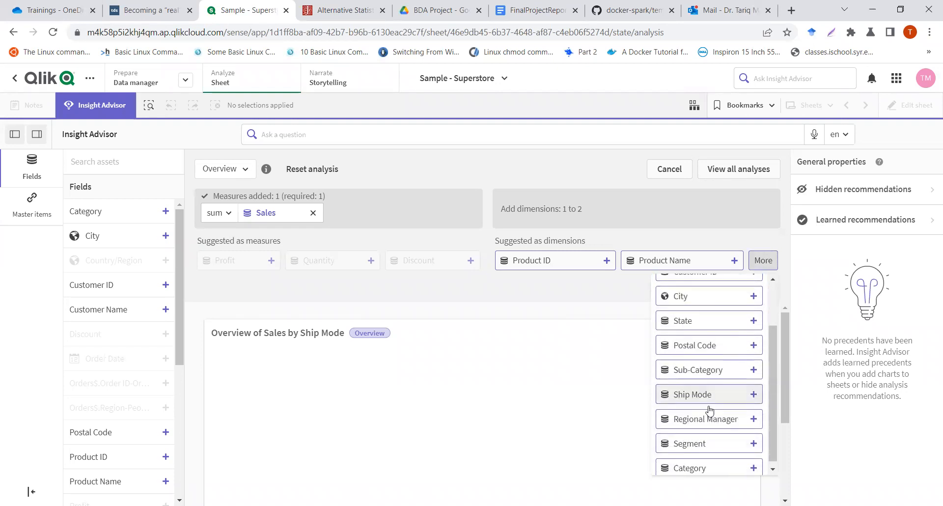
pyautogui.click(709, 395)
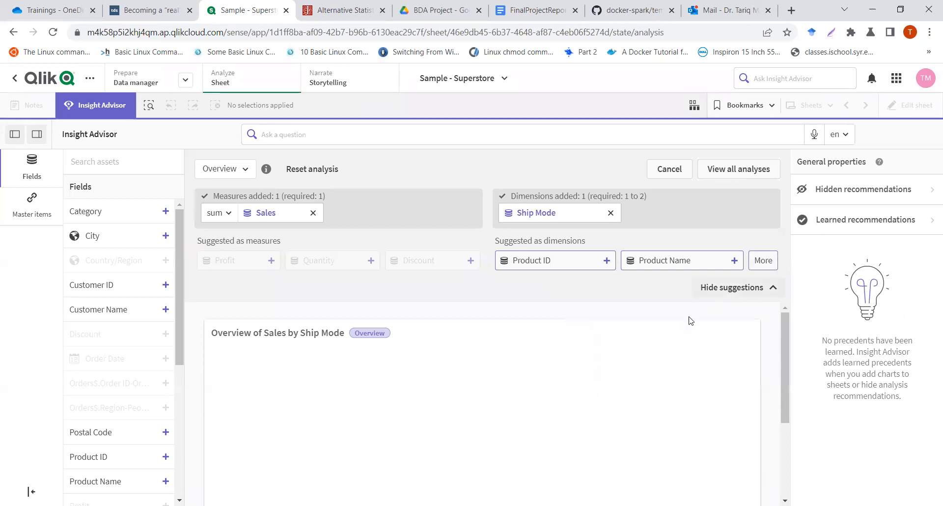
pyautogui.scroll(-2, 558, 374)
pyautogui.scroll(2, 558, 374)
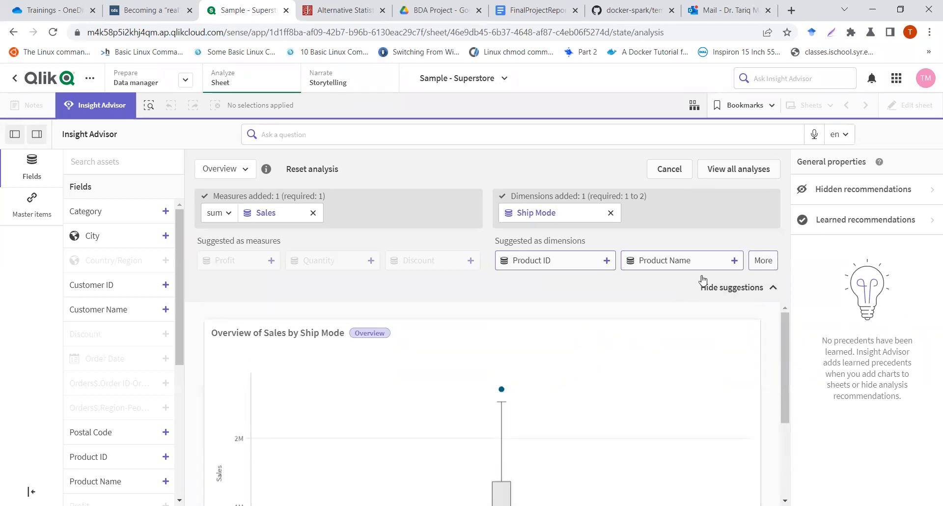
pyautogui.click(763, 260)
pyautogui.scroll(-2, 725, 421)
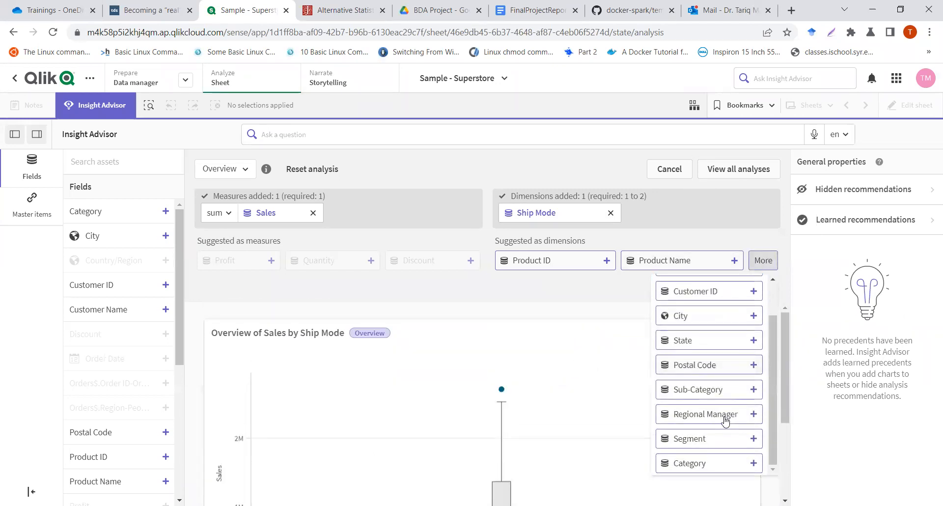
pyautogui.click(721, 415)
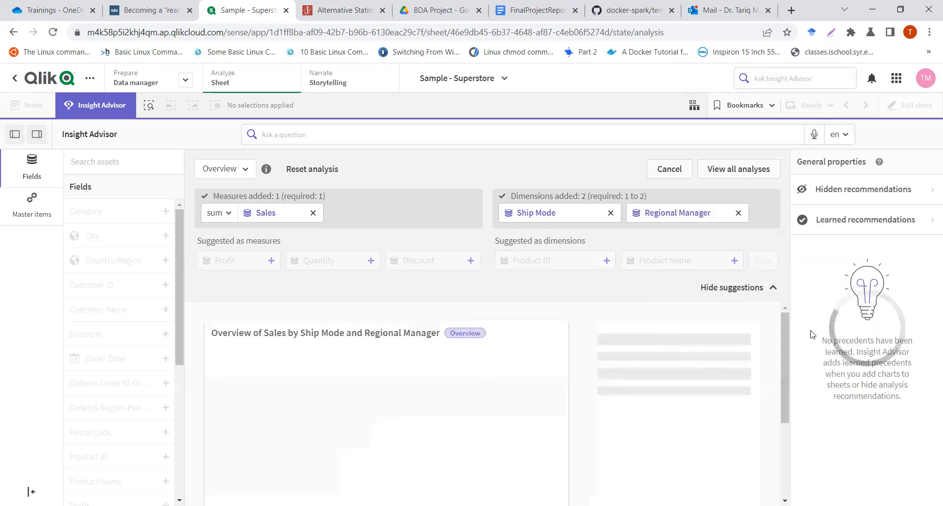
# Examine the box plots of Sales by Ship Mode and Regional Manager, and leave the Overview analysis
pyautogui.scroll(-3, 633, 417)
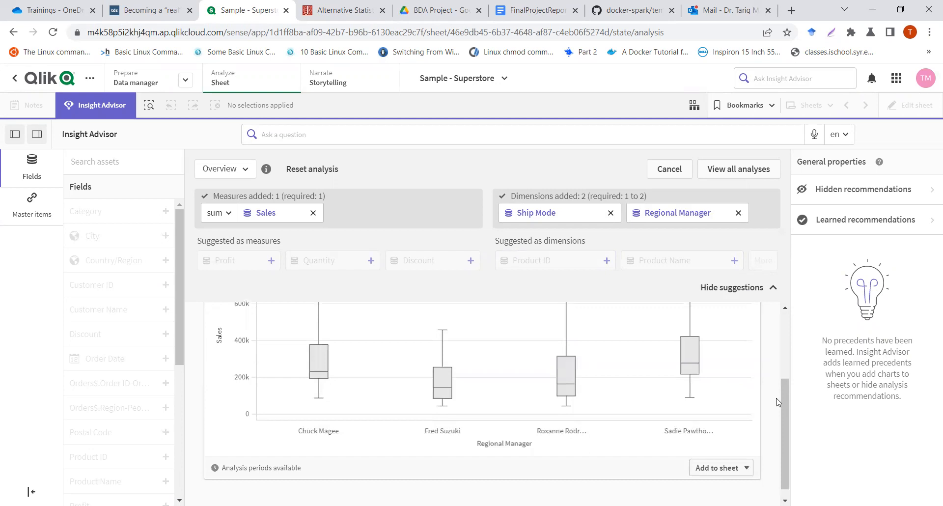
pyautogui.scroll(1, 776, 401)
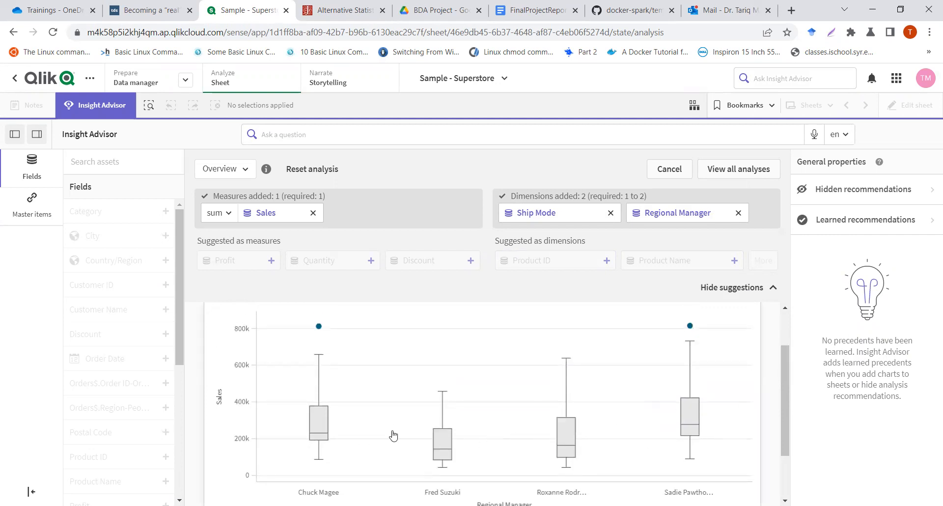
pyautogui.moveTo(322, 443)
pyautogui.scroll(-3, 769, 384)
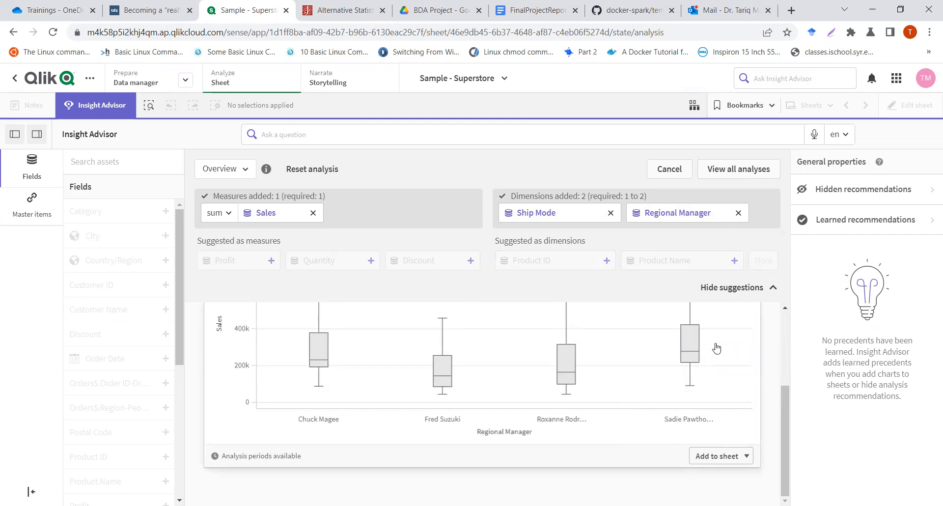
pyautogui.scroll(3, 777, 369)
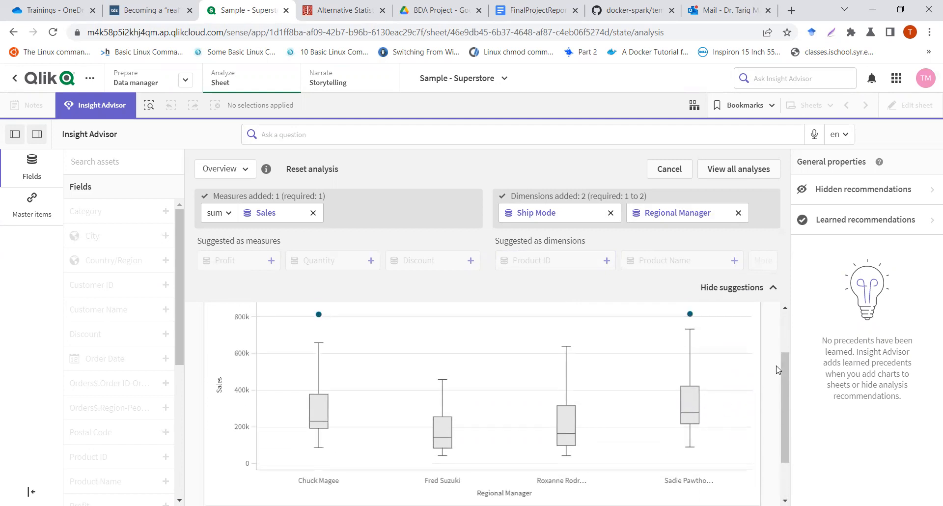
pyautogui.click(671, 168)
# Create a Trend over time analysis with the sum of Profit as the measure and Ship Date as the date/time dimension
pyautogui.scroll(-2, 673, 347)
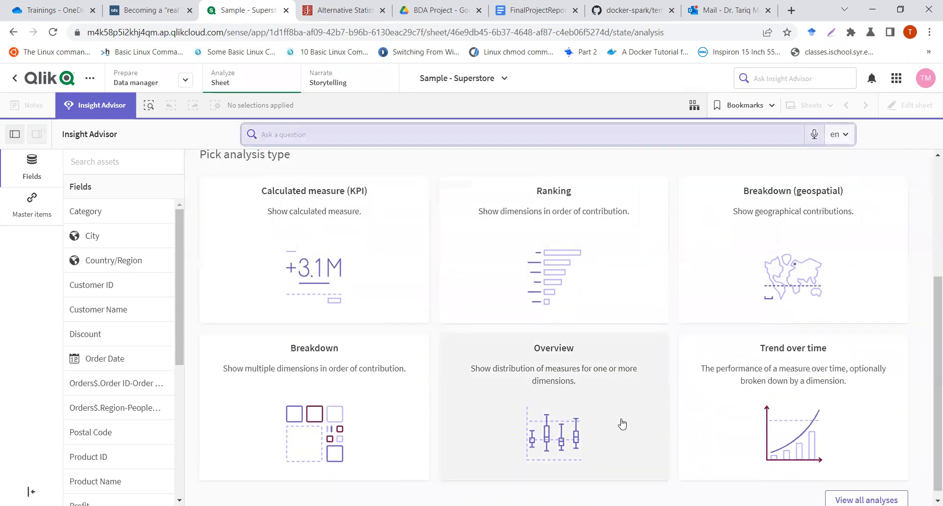
pyautogui.click(847, 418)
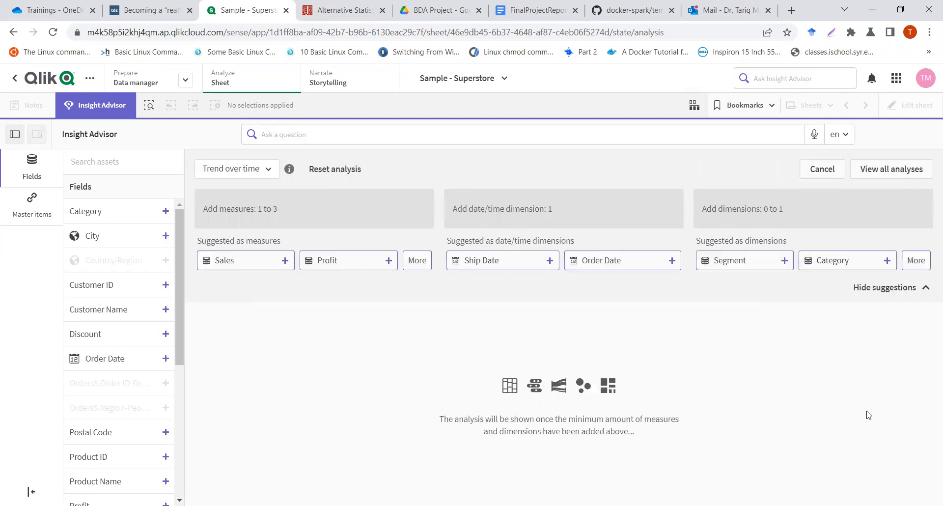
pyautogui.click(492, 266)
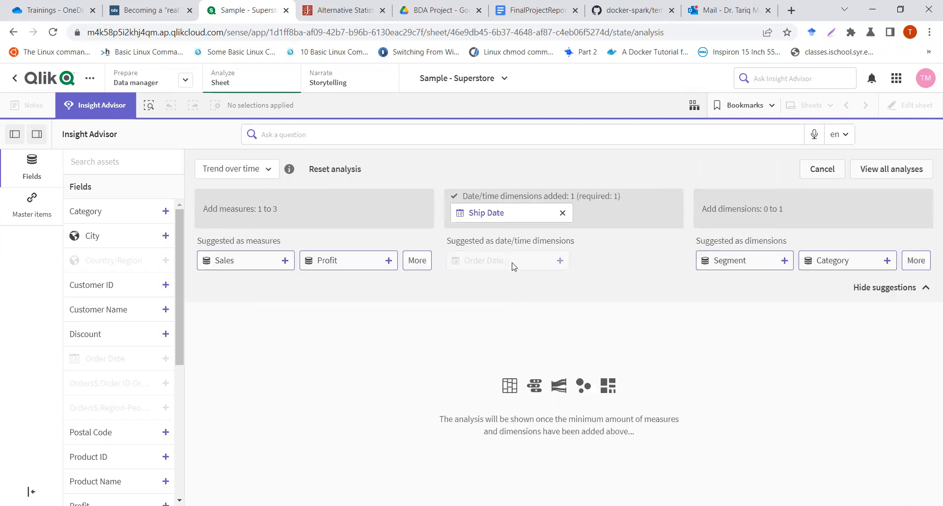
pyautogui.click(343, 260)
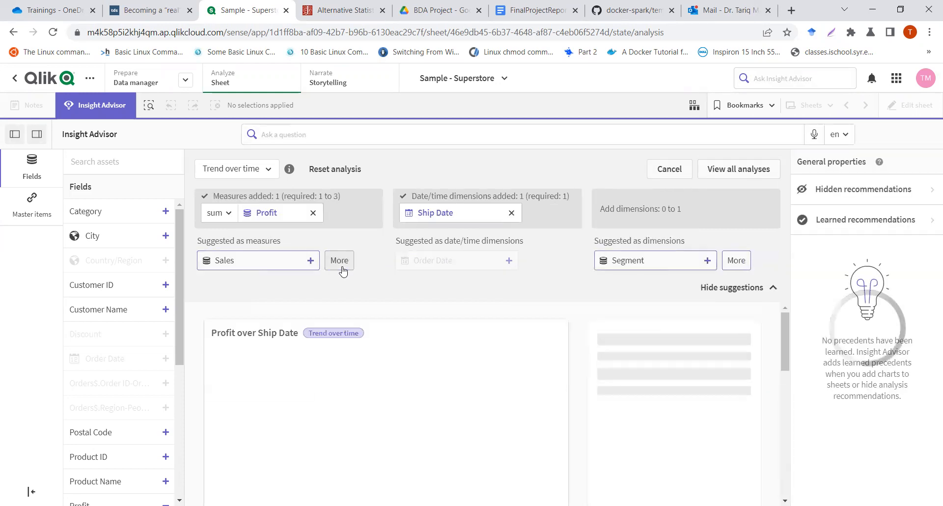
# Examine the Profit over Ship Date line chart, its insights and the alternative chart, and leave the Trend over time analysis
pyautogui.scroll(-2, 578, 429)
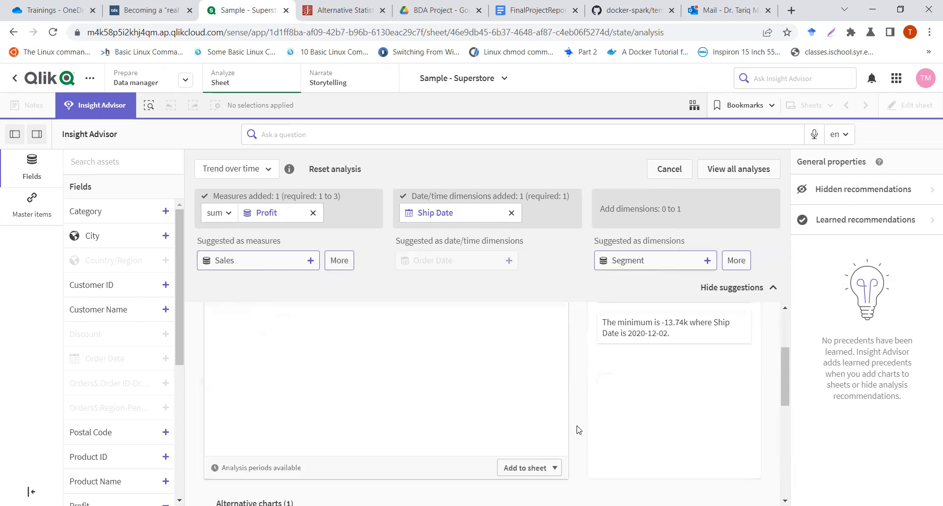
pyautogui.scroll(-2, 578, 430)
pyautogui.scroll(3, 579, 429)
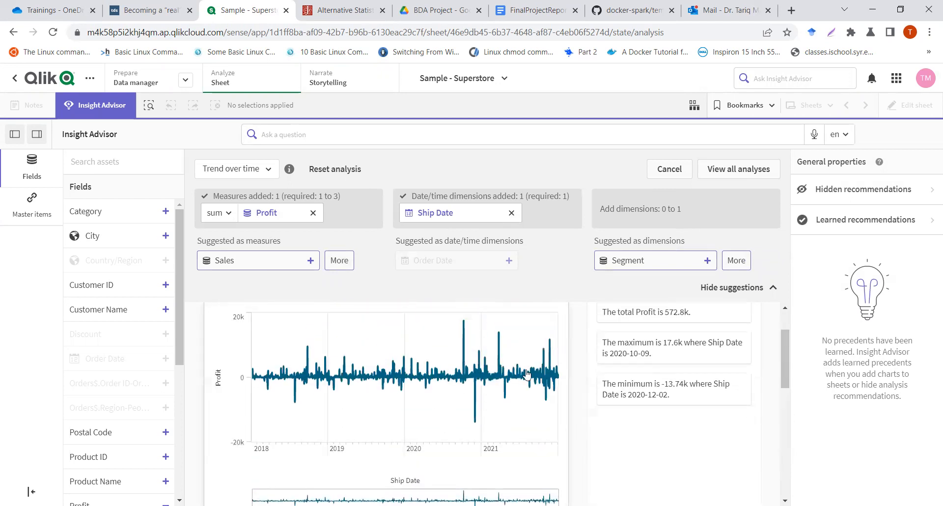
pyautogui.scroll(-4, 570, 461)
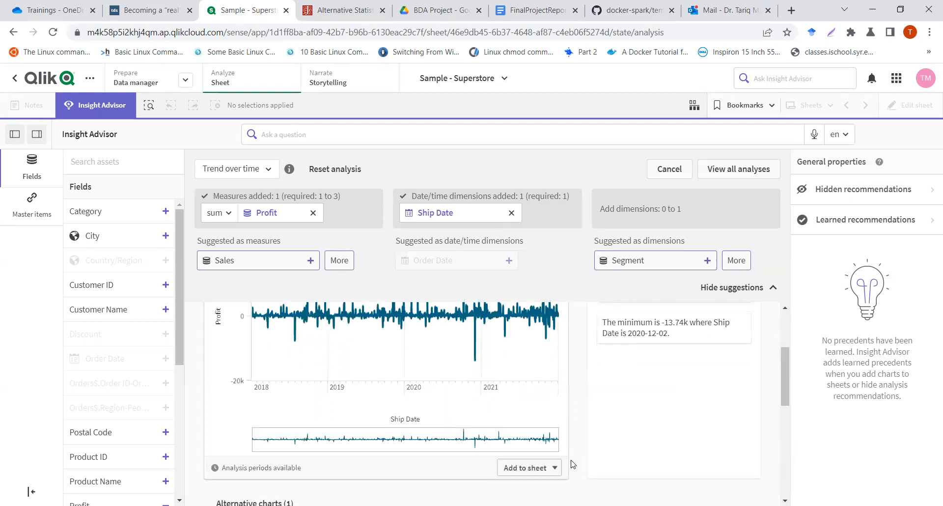
pyautogui.scroll(-2, 571, 464)
pyautogui.scroll(1, 571, 464)
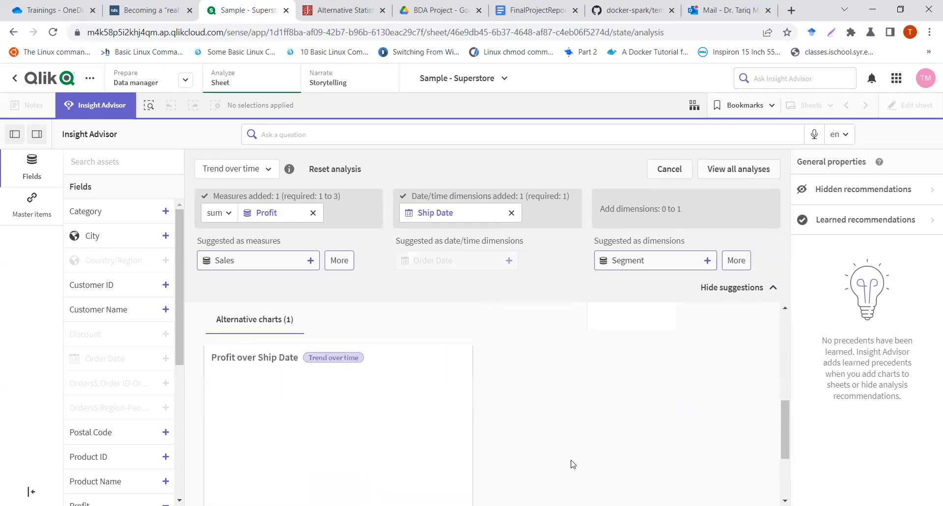
pyautogui.scroll(-4, 571, 464)
pyautogui.scroll(1, 571, 464)
pyautogui.scroll(3, 571, 464)
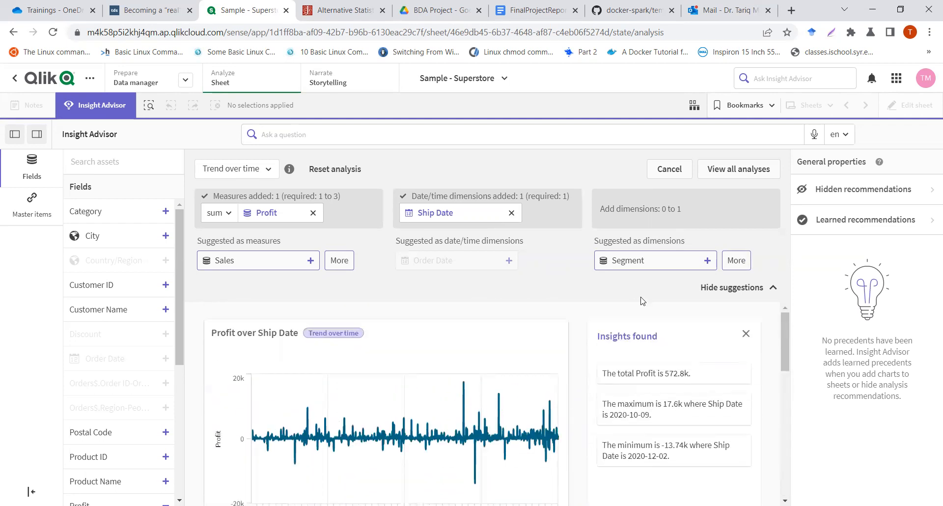
pyautogui.click(686, 174)
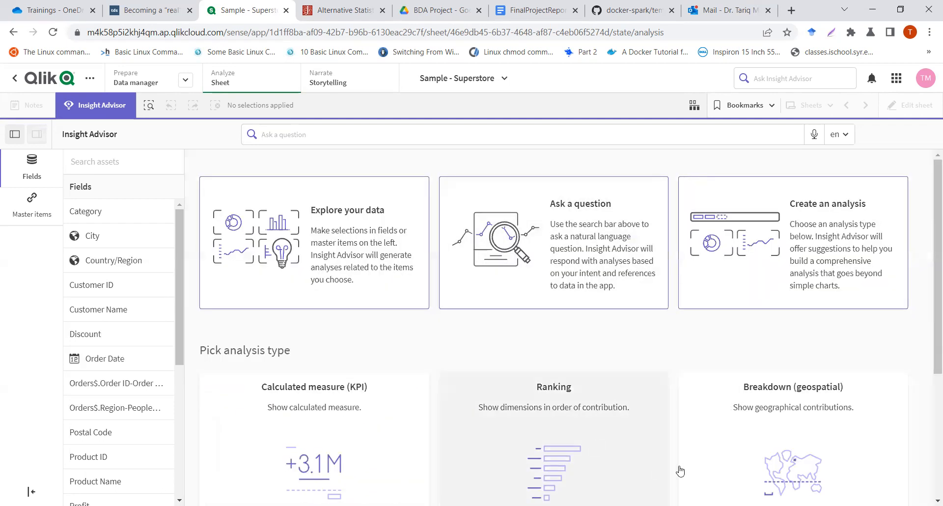
# Create a Comparison analysis with the sums of Sales and Profit as the measures and Ship Mode as the dimension
pyautogui.scroll(-3, 679, 471)
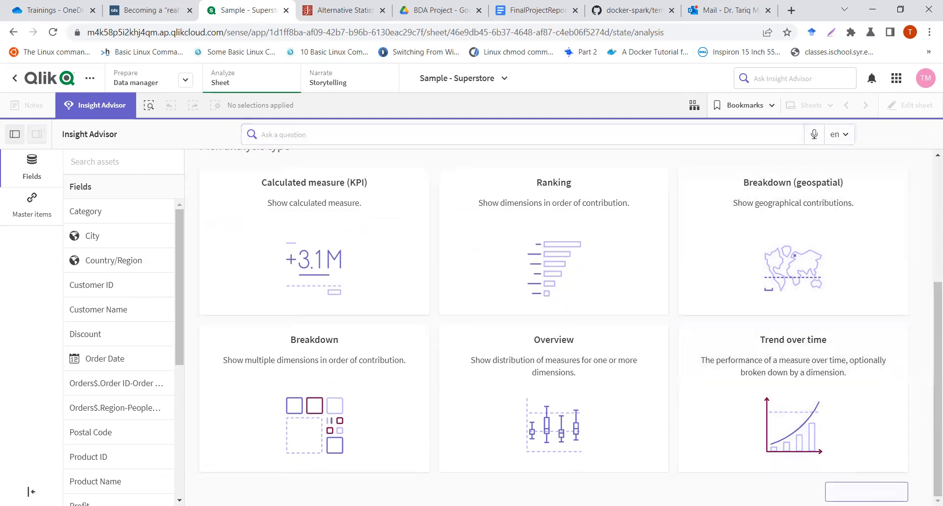
pyautogui.click(866, 491)
pyautogui.scroll(-5, 824, 454)
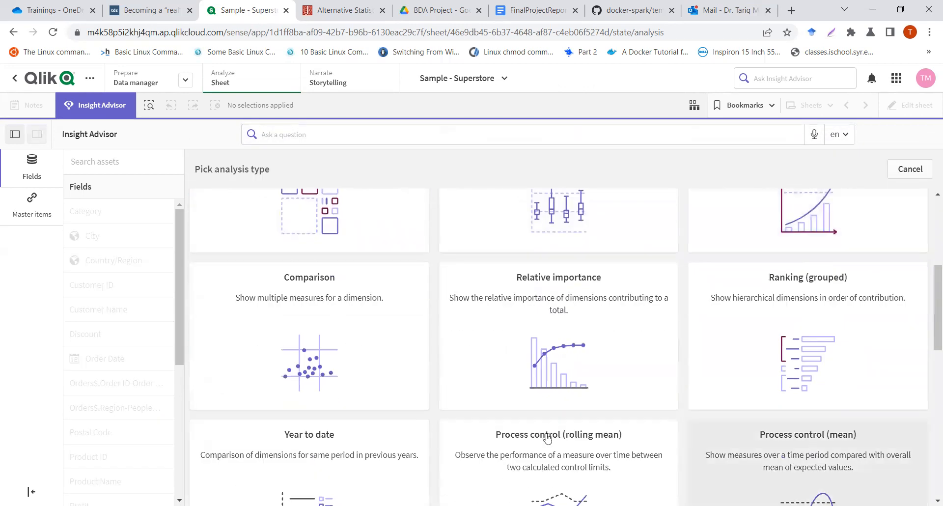
pyautogui.click(323, 377)
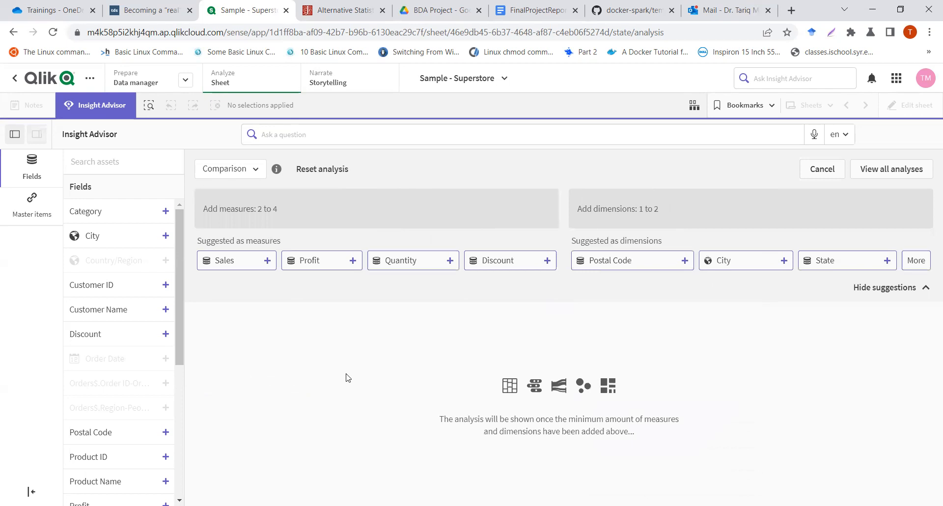
pyautogui.click(246, 264)
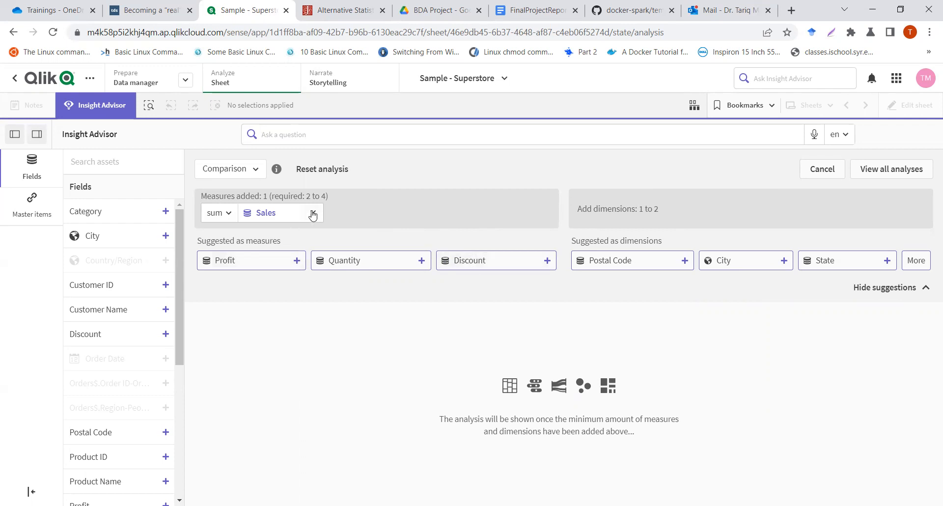
pyautogui.click(261, 262)
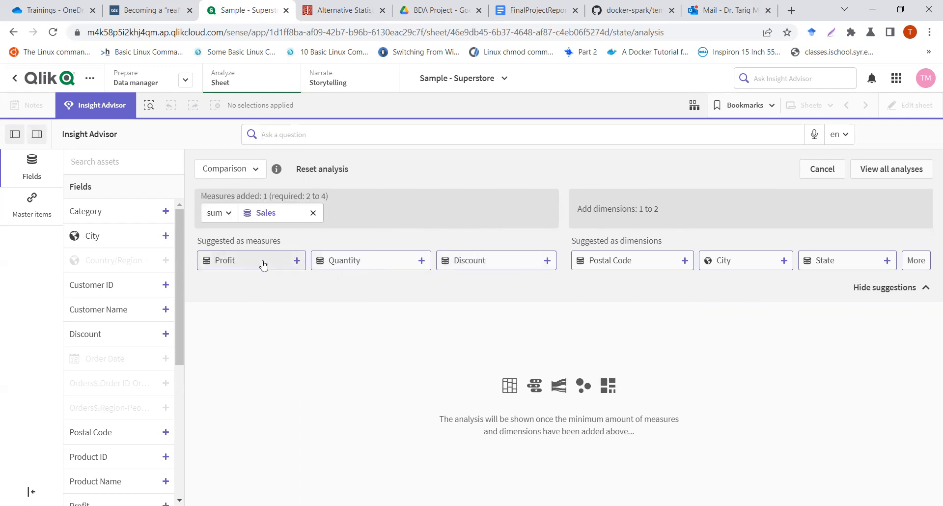
pyautogui.click(254, 262)
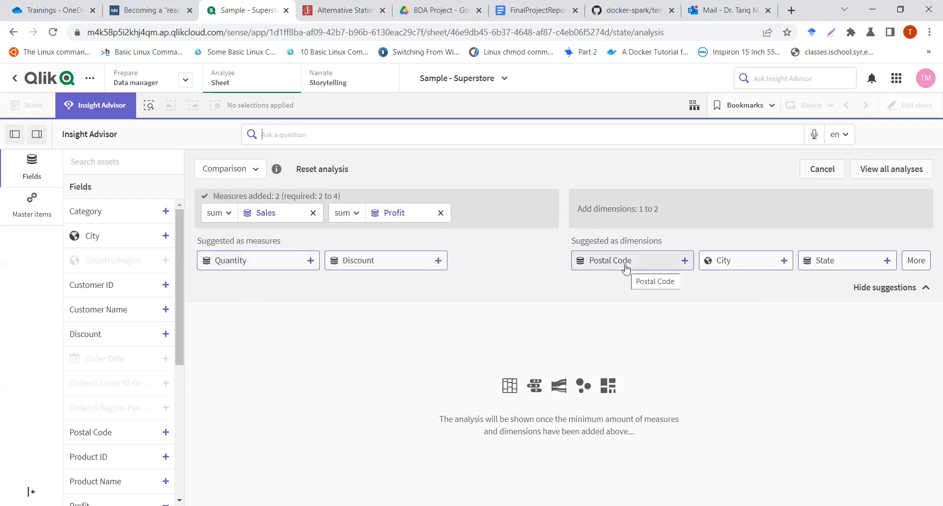
pyautogui.click(911, 266)
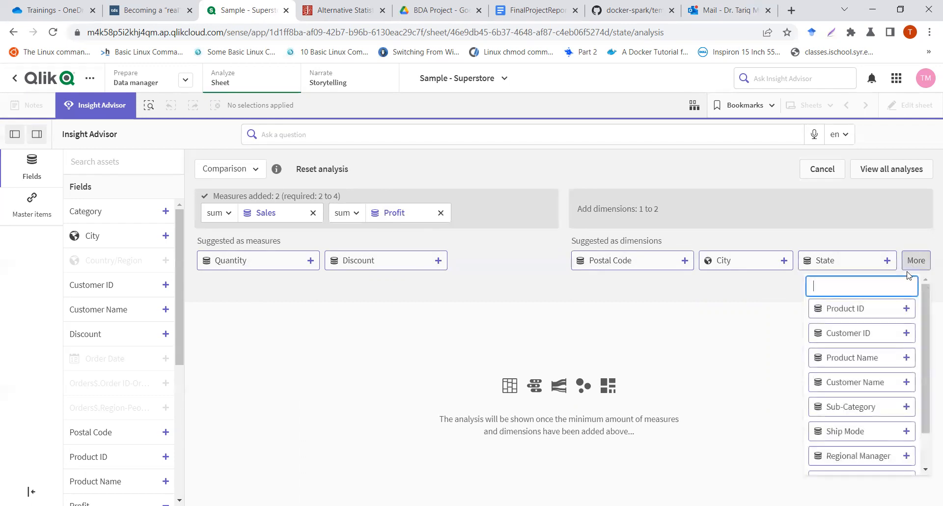
pyautogui.click(861, 435)
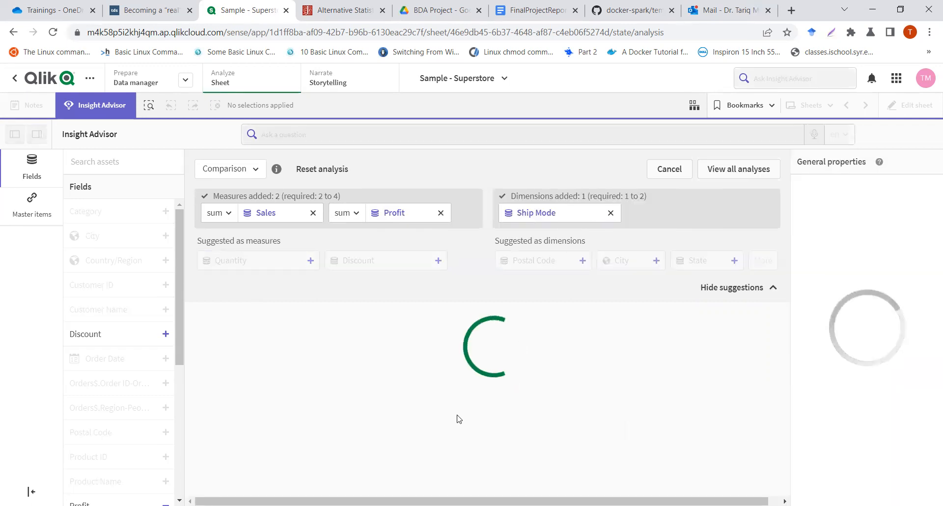